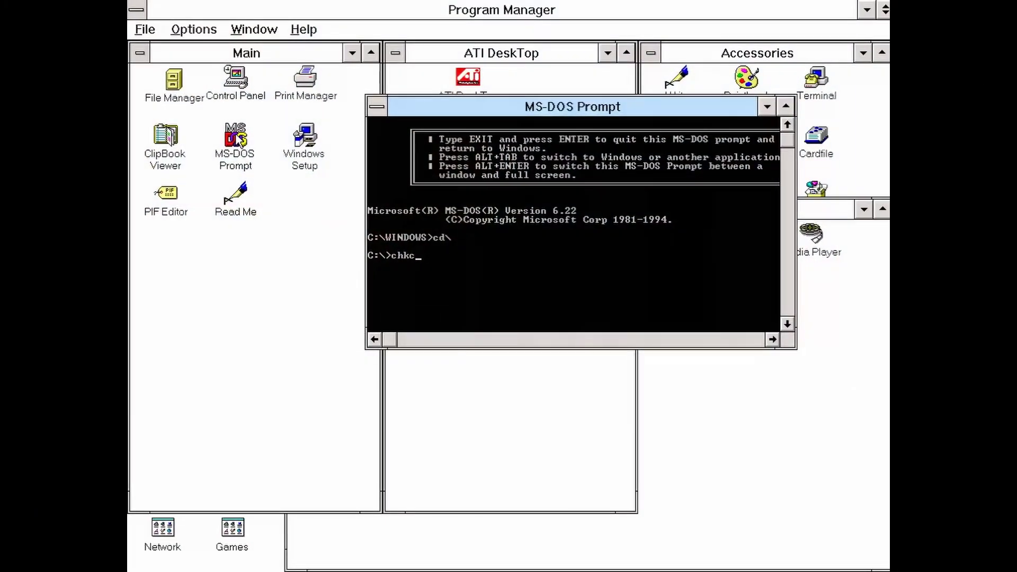
# - Run chkcpu at the C:\> prompt to get the processor identification report
pyautogui.write('pu')
pyautogui.press('Return')
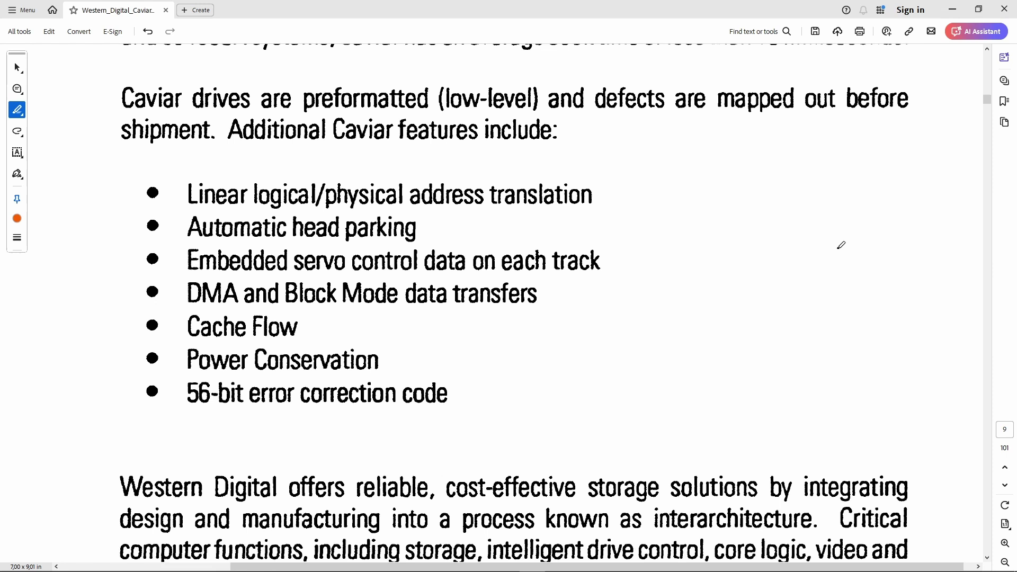
# - Highlight the datasheet text from 'Caviar features' through 'performance.' in orange
pyautogui.scroll(6, 132, 295)
pyautogui.moveTo(126, 287)
pyautogui.mouseDown()
pyautogui.moveTo(336, 355)
pyautogui.moveTo(249, 387)
pyautogui.mouseUp()
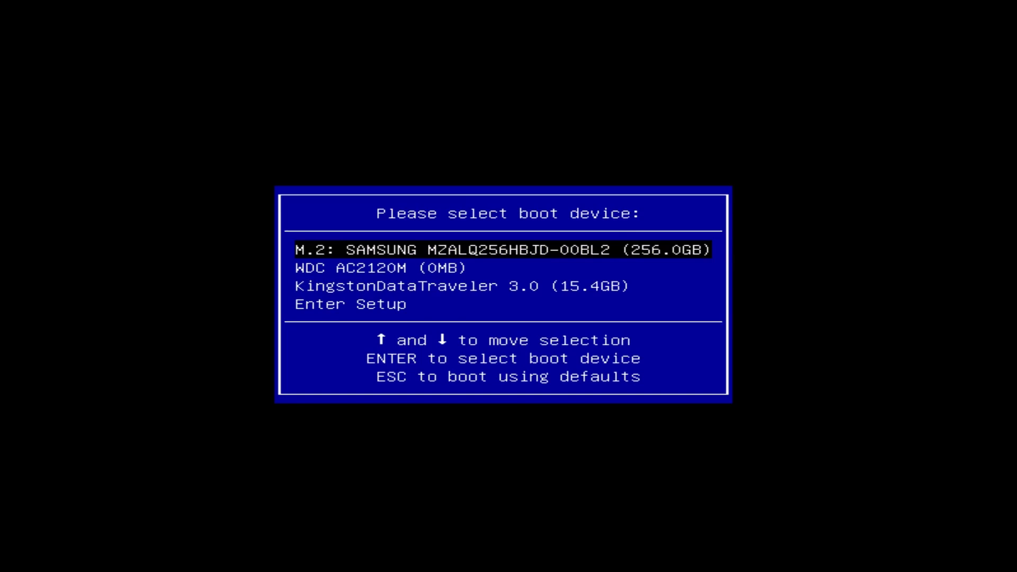
# - Select WDC AC2120M (0MB) in the boot menu and boot from it
pyautogui.press('Down')
pyautogui.press('Up')
pyautogui.press('Down')
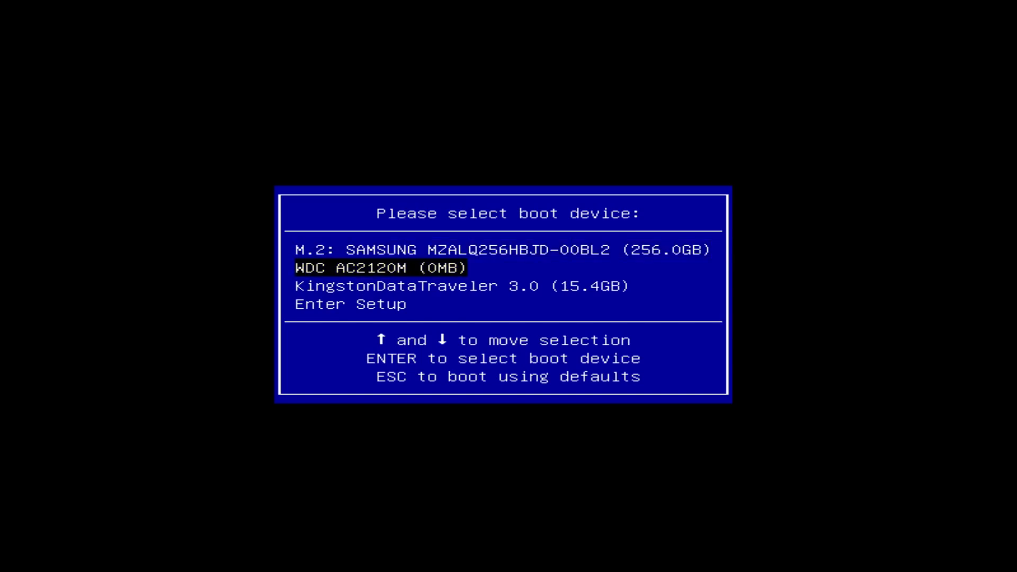
pyautogui.press('Return')
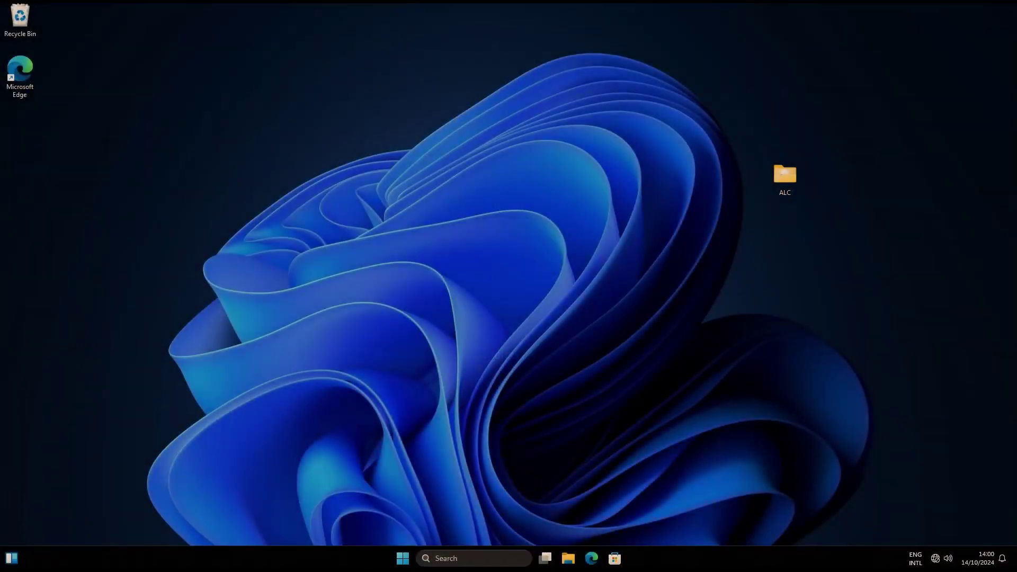
# - Open Disk Management, select the unknown 119 MB Disk 1, and cancel initialising it
pyautogui.rightClick(407, 562)
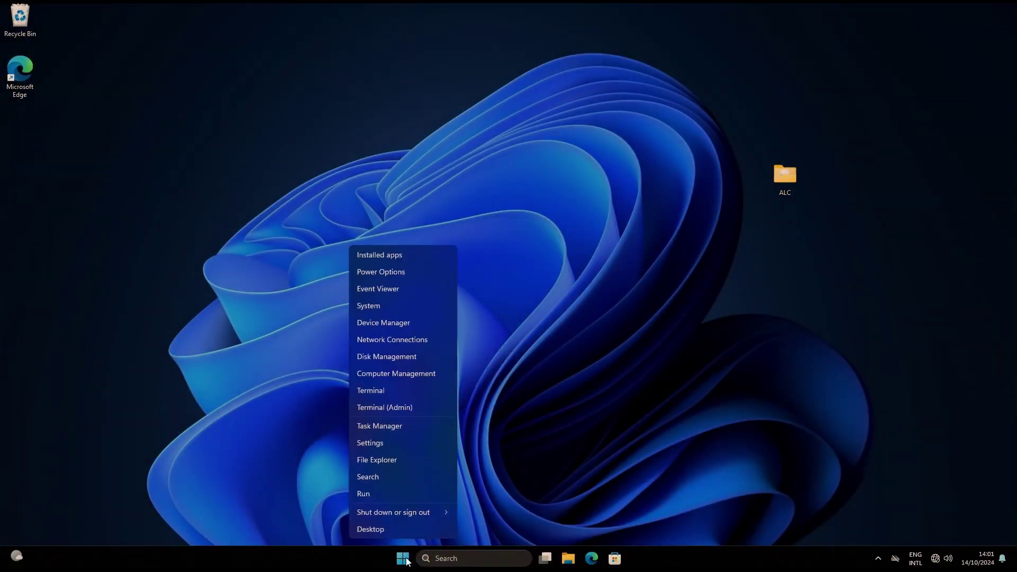
pyautogui.click(402, 359)
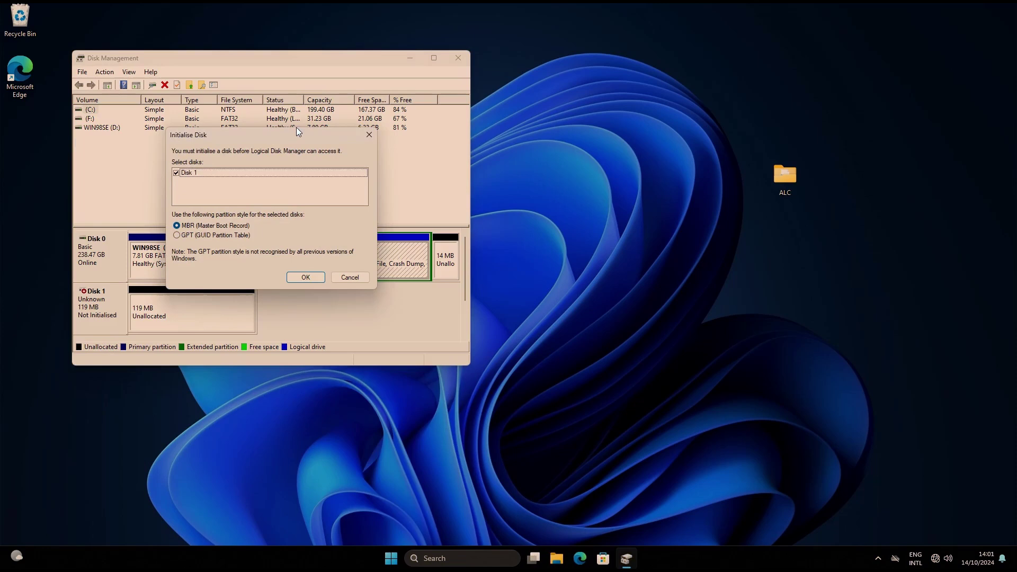
pyautogui.moveTo(296, 132); pyautogui.dragTo(610, 128)
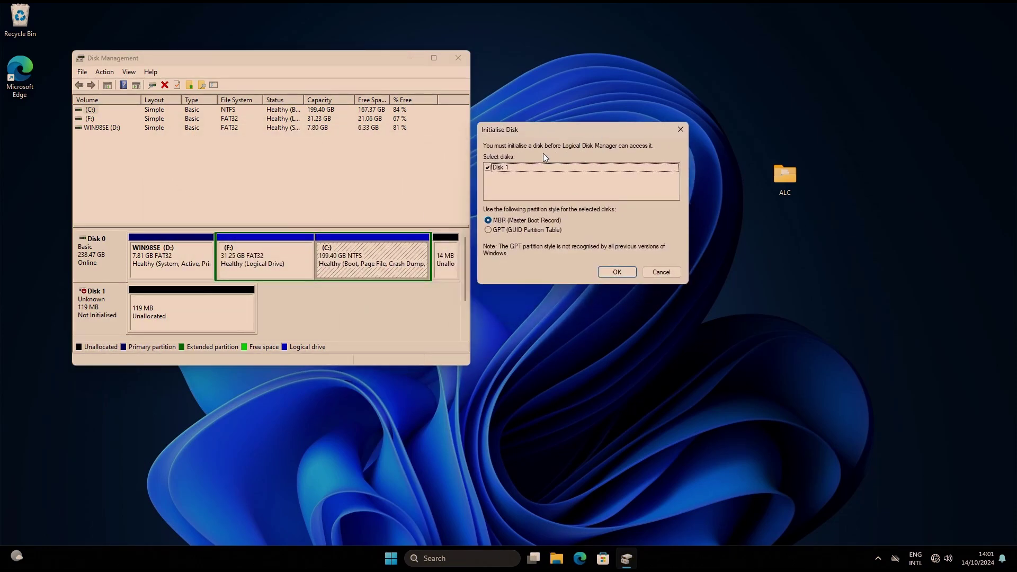
pyautogui.click(507, 166)
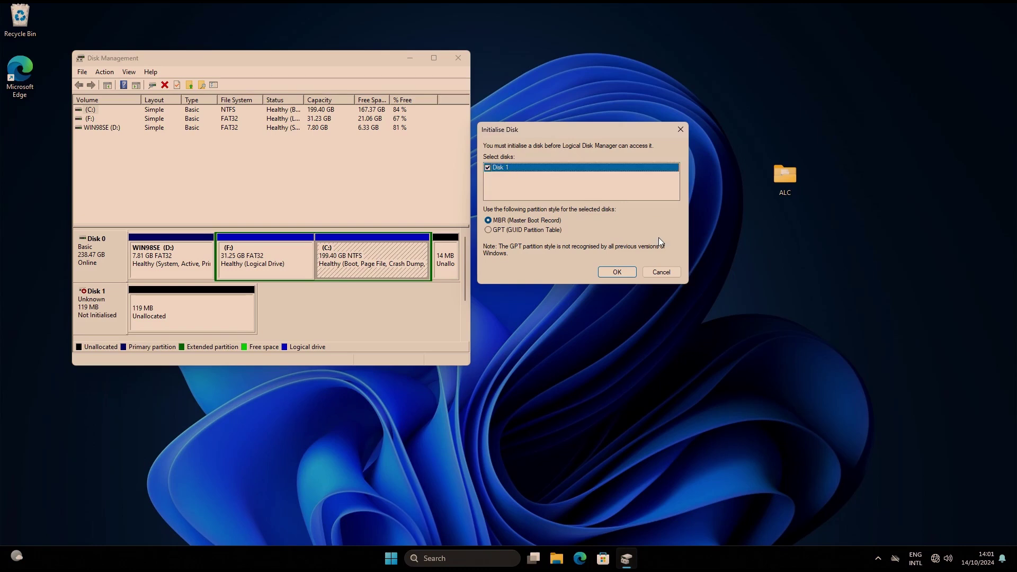
pyautogui.click(659, 273)
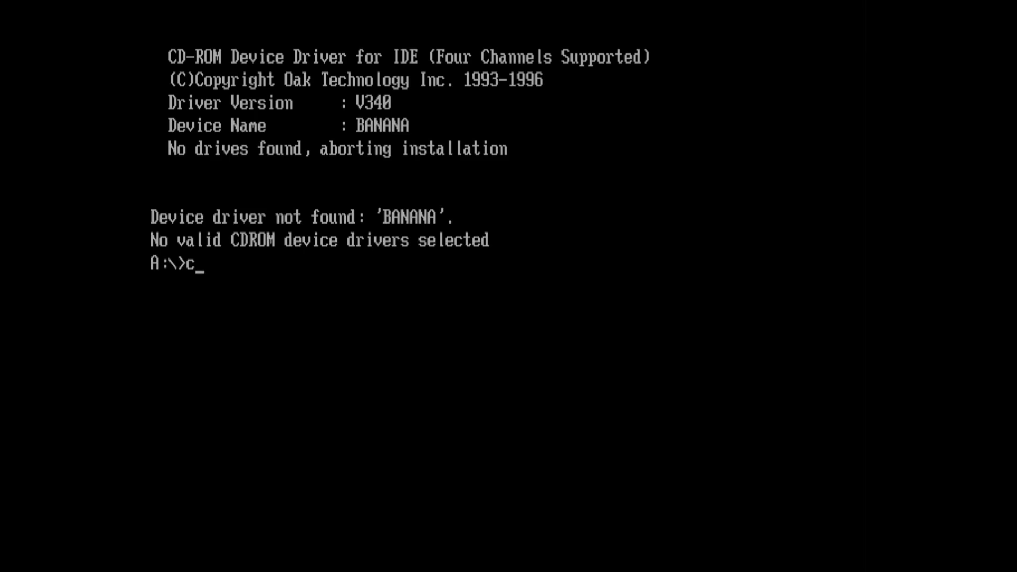
# - Try drive C:, then run FDISK option 4 to display partition information
pyautogui.write(':')
pyautogui.press('Return')
pyautogui.write('f')
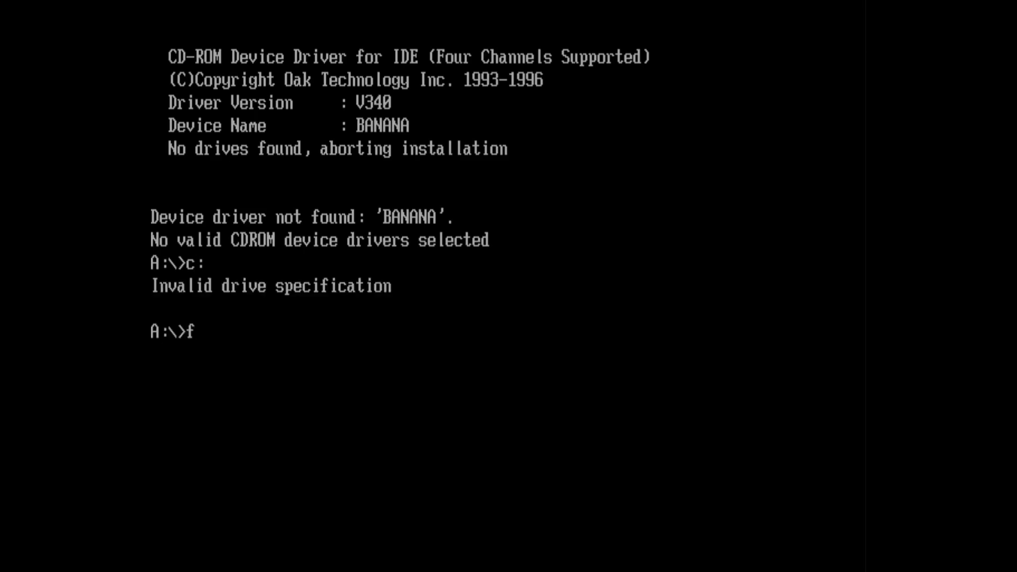
pyautogui.write('disk')
pyautogui.press('Return')
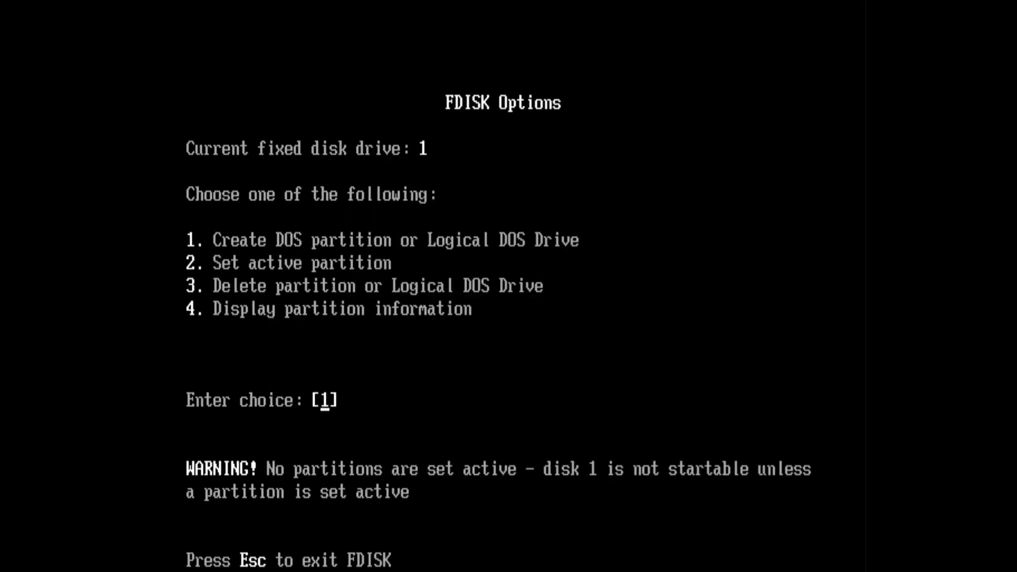
pyautogui.write('4')
pyautogui.press('Return')
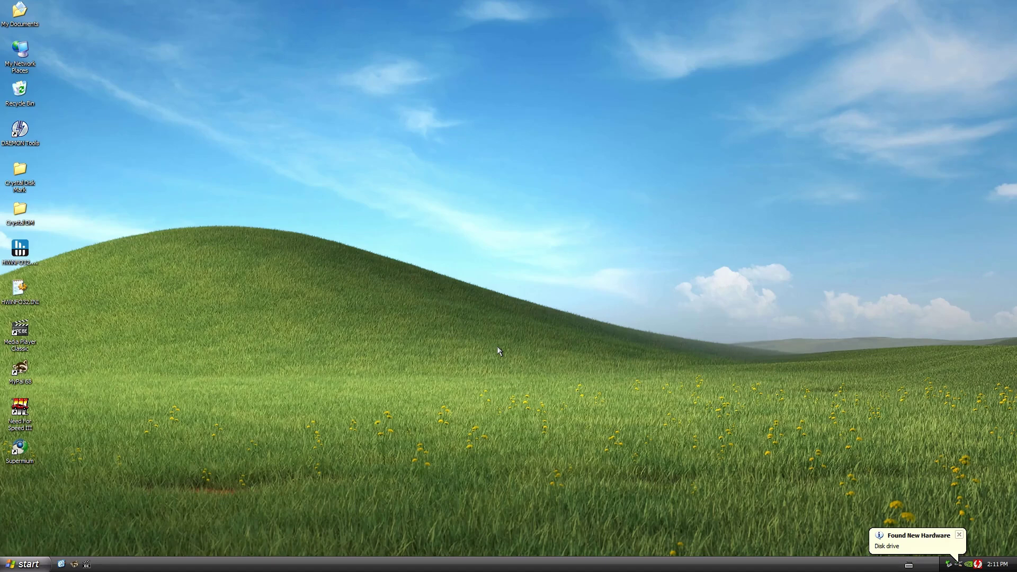
# - Open Computer Management's Disk Management, enlarge the window, and explore the 119 MB drive F:
pyautogui.press('super')
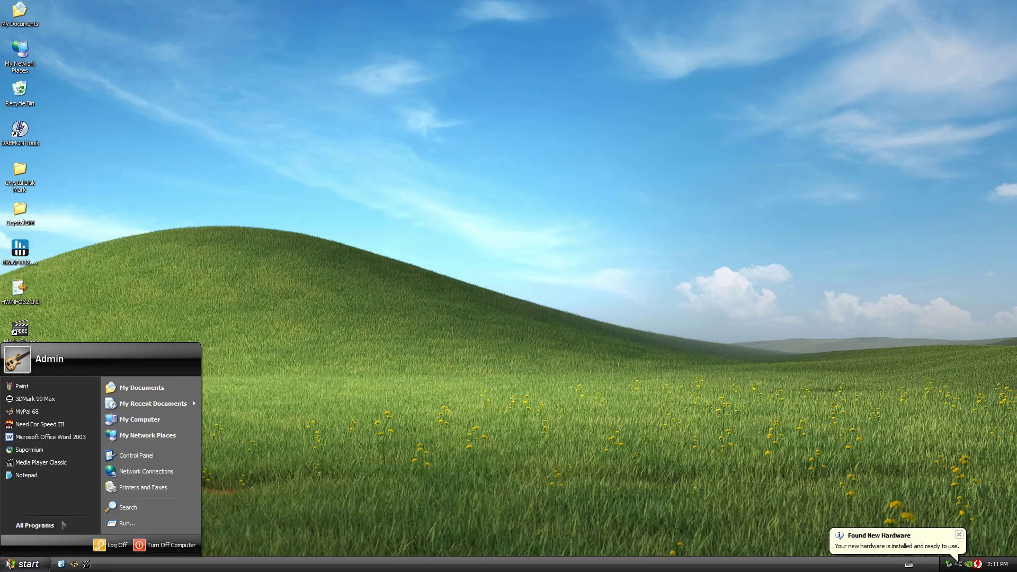
pyautogui.rightClick(154, 423)
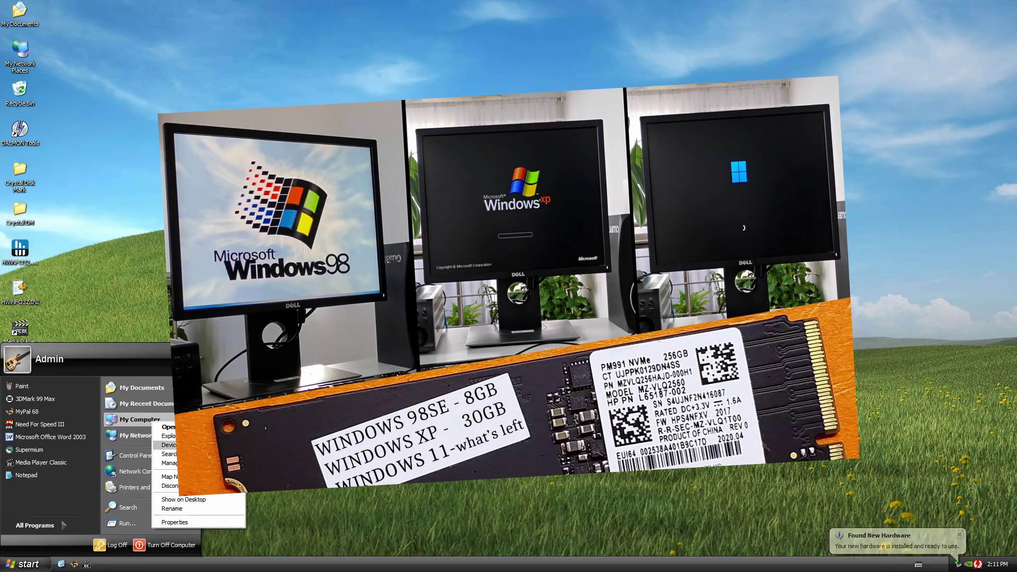
pyautogui.rightClick(158, 419)
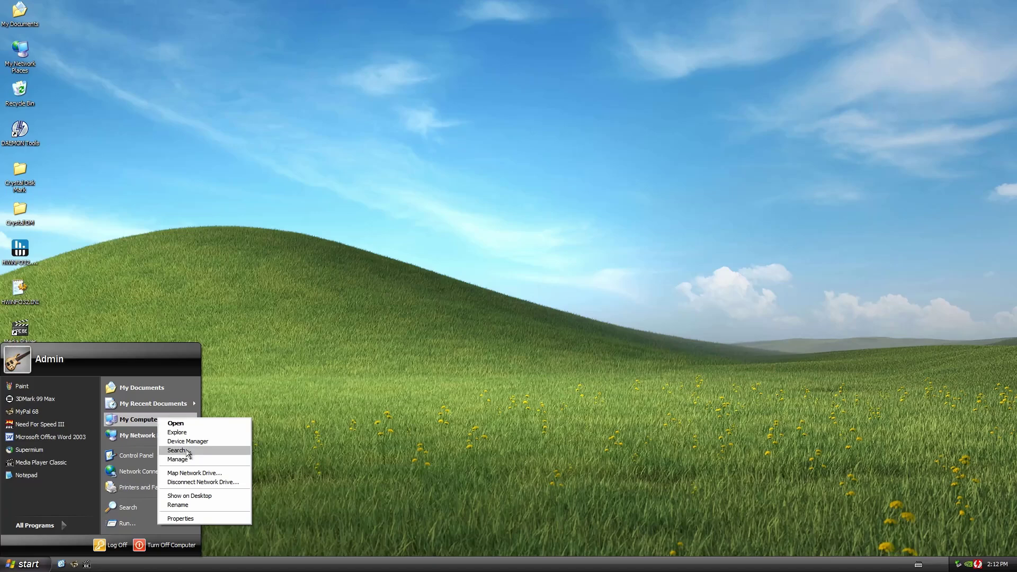
pyautogui.click(173, 459)
pyautogui.click(118, 176)
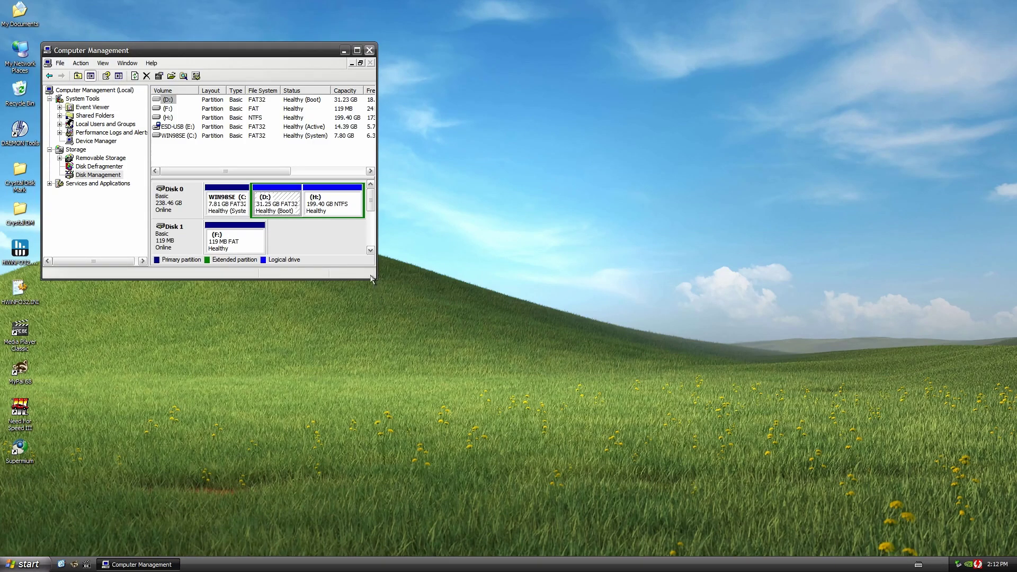
pyautogui.moveTo(377, 282); pyautogui.dragTo(439, 341)
pyautogui.rightClick(265, 236)
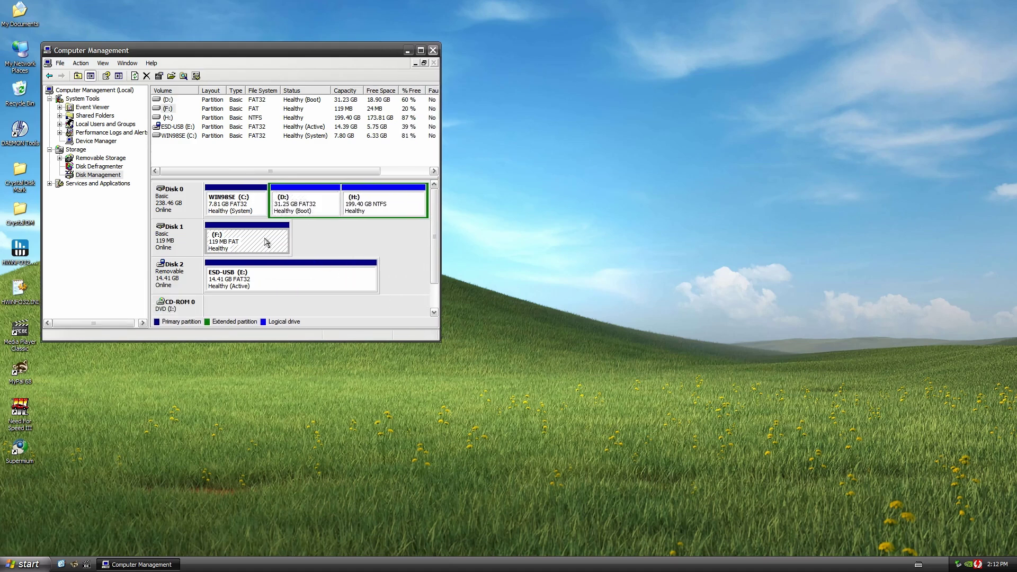
pyautogui.click(286, 252)
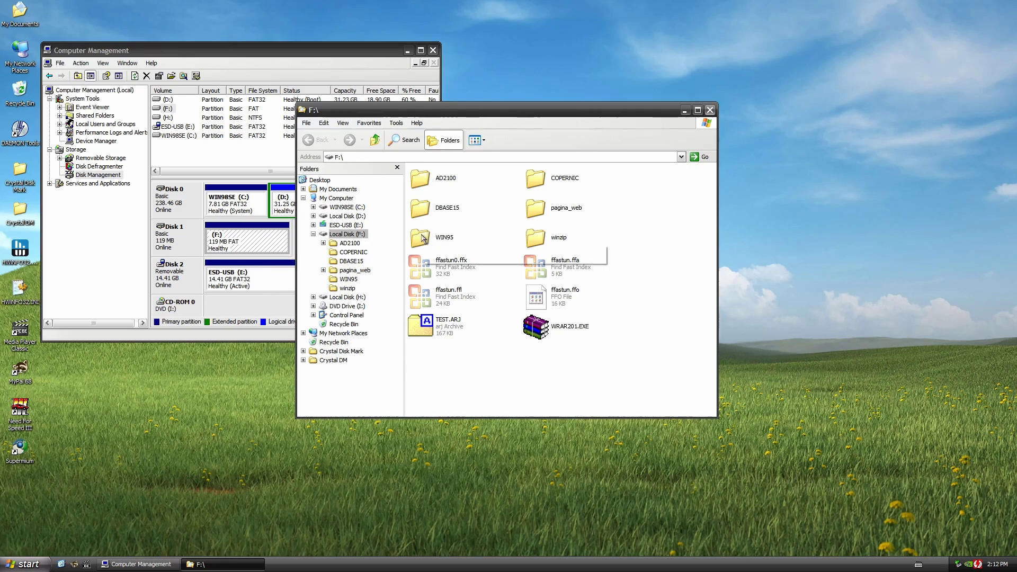
# - Switch the F:\ folder listing to Details view
pyautogui.click(343, 123)
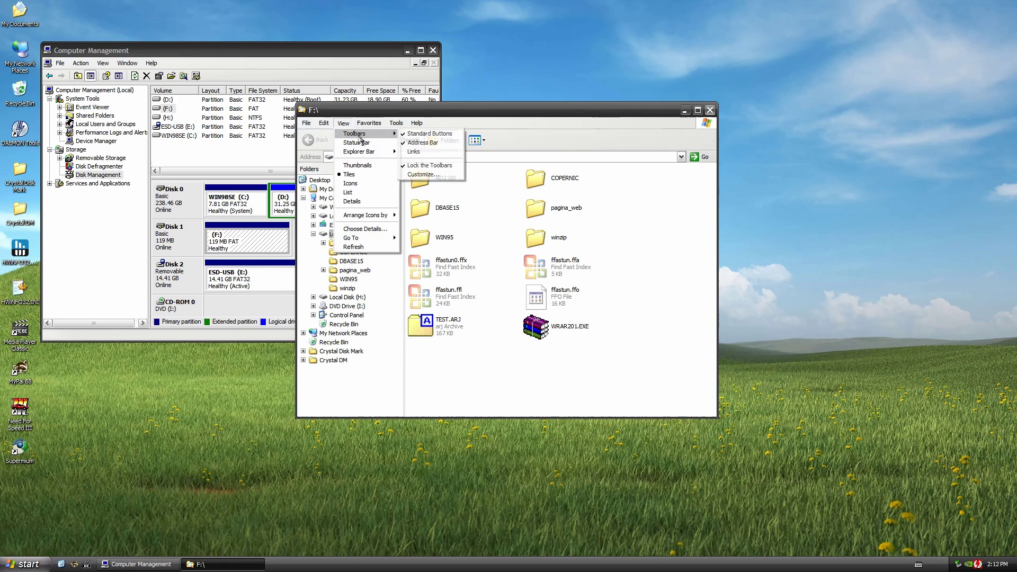
pyautogui.click(351, 202)
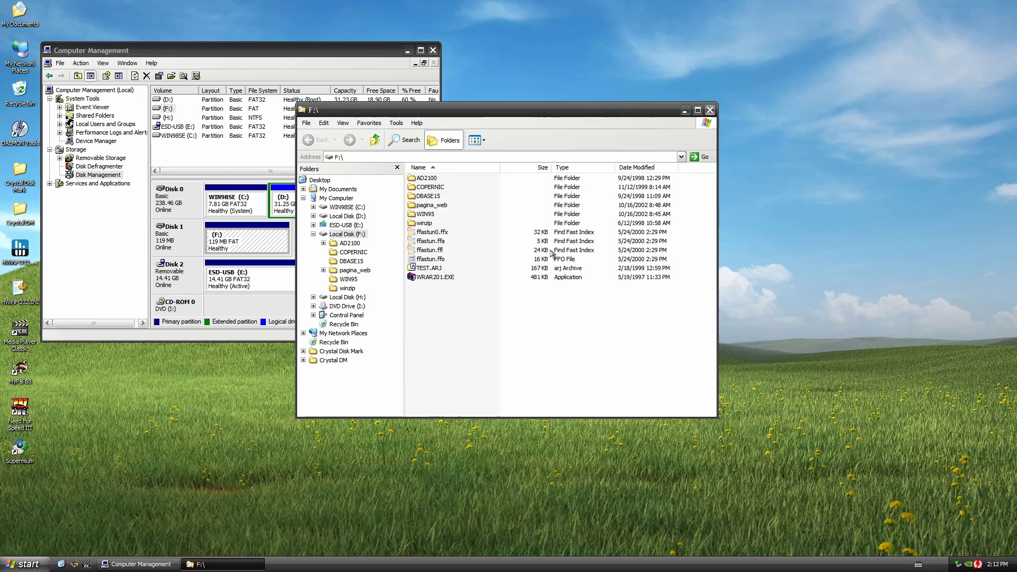
# - Set the Windows XP font size to Extra Large Fonts in Display Properties
pyautogui.rightClick(870, 228)
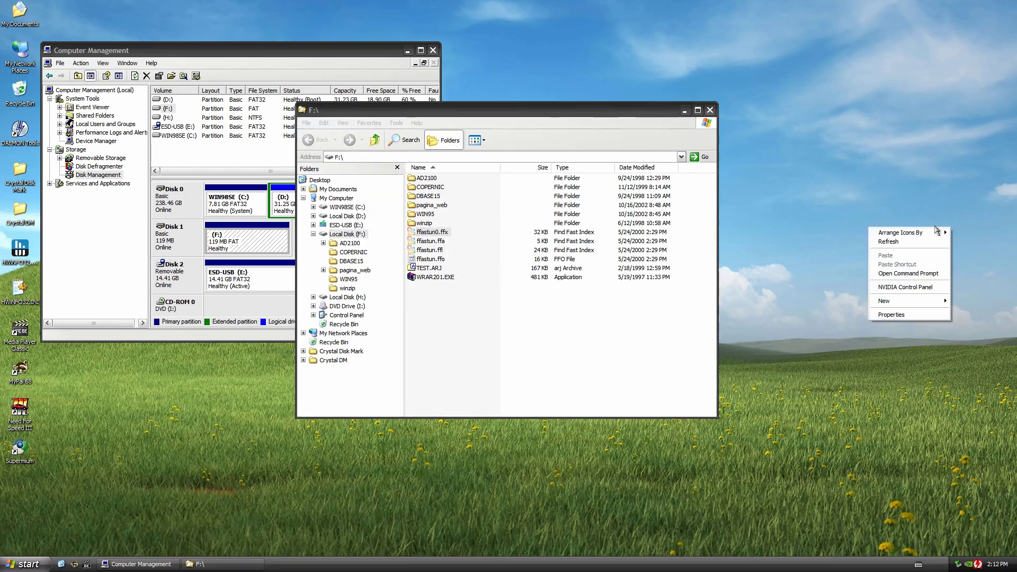
pyautogui.click(914, 315)
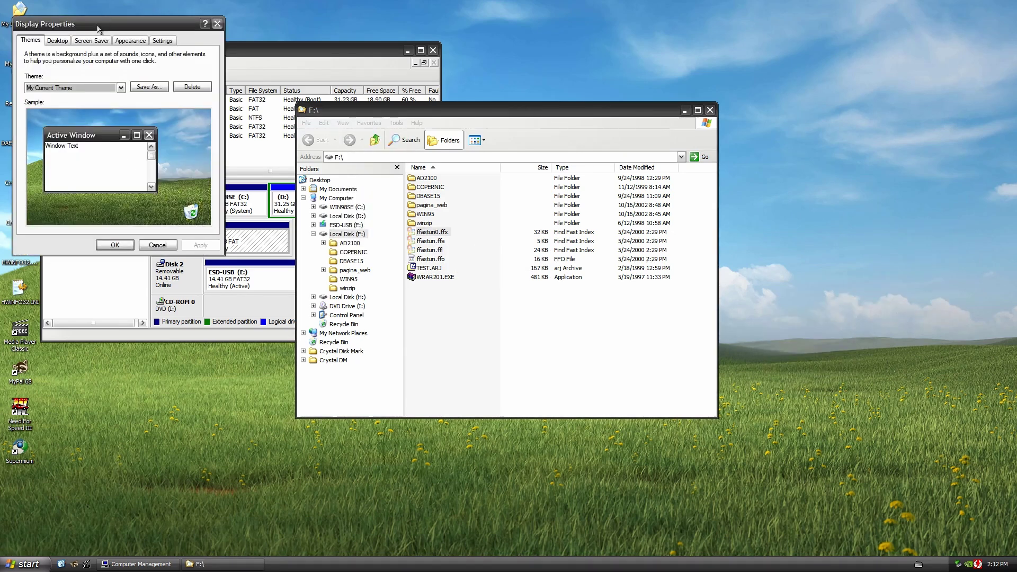
pyautogui.click(130, 40)
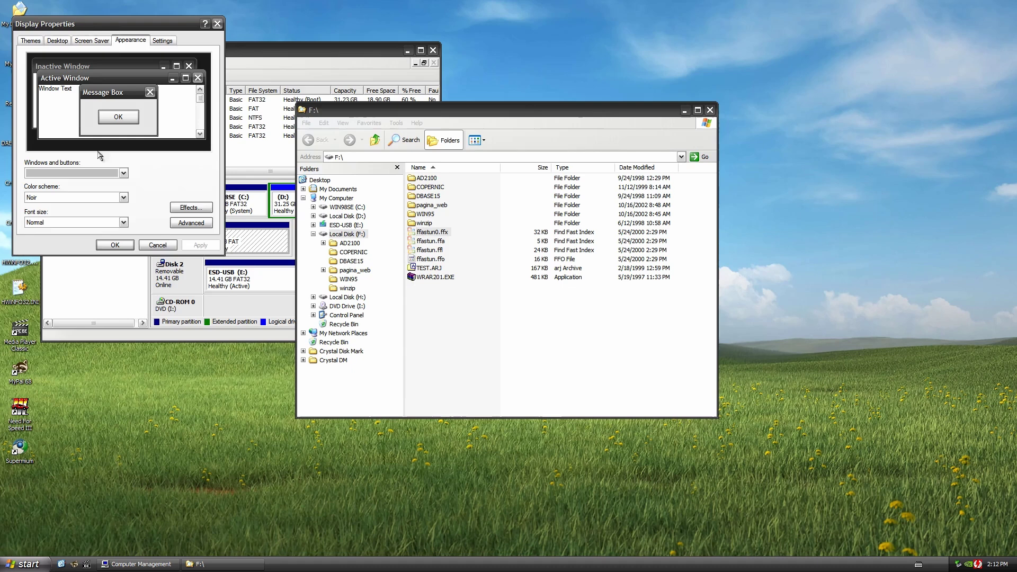
pyautogui.click(82, 222)
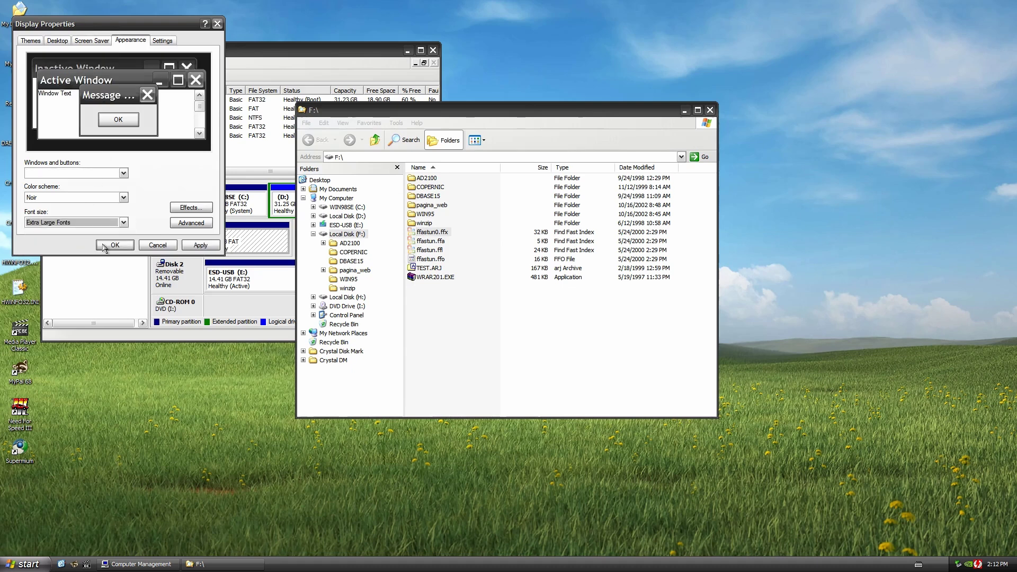
pyautogui.click(192, 247)
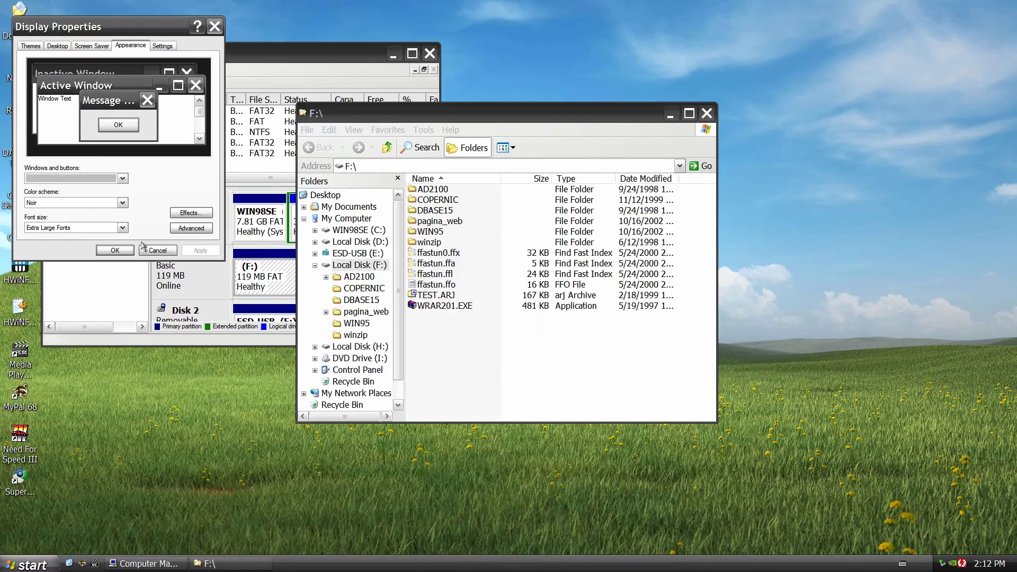
pyautogui.click(114, 250)
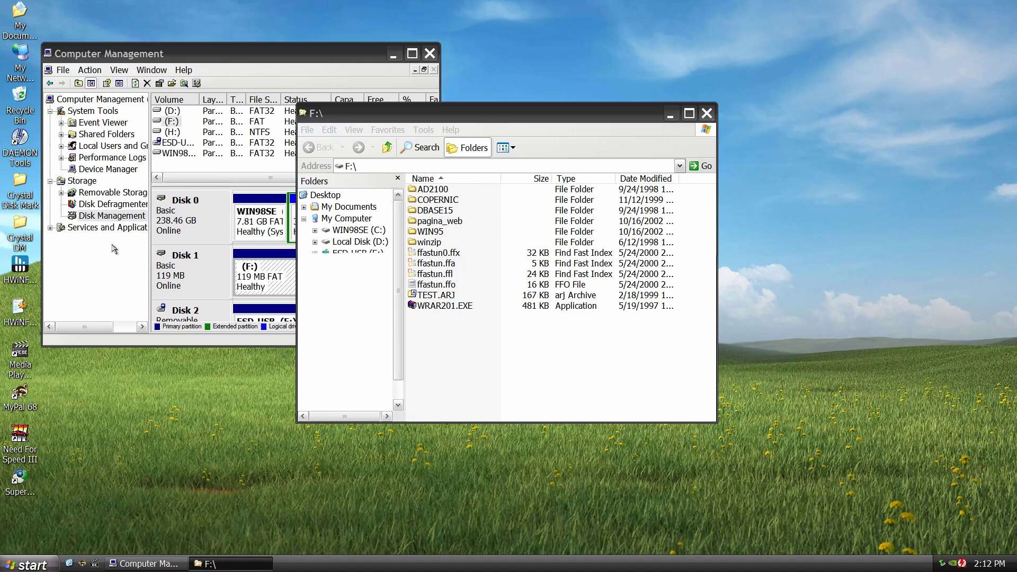
# - Move and widen the F:\ window, then widen the Date Modified column
pyautogui.moveTo(498, 117); pyautogui.dragTo(638, 107)
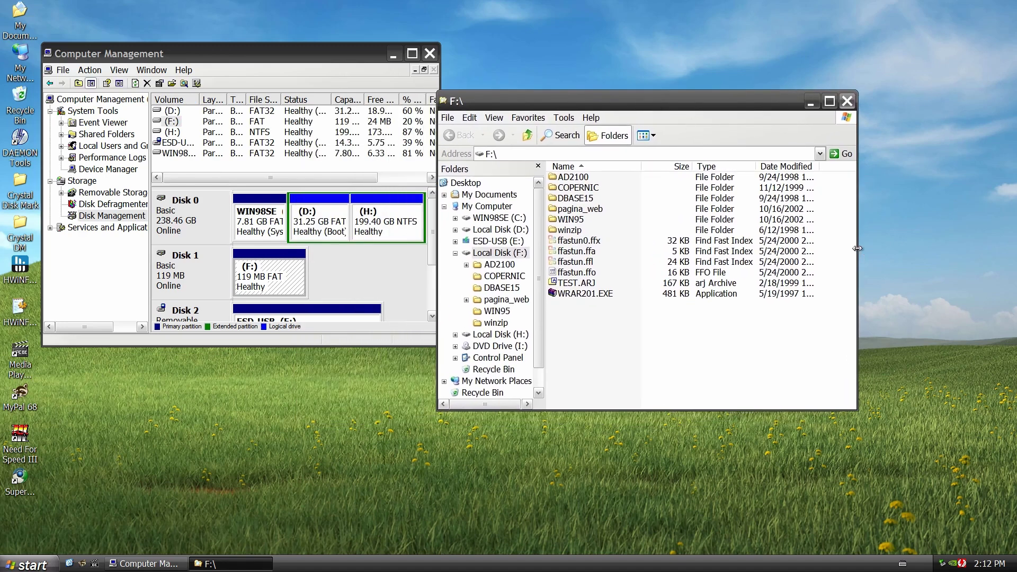
pyautogui.moveTo(858, 248); pyautogui.dragTo(944, 259)
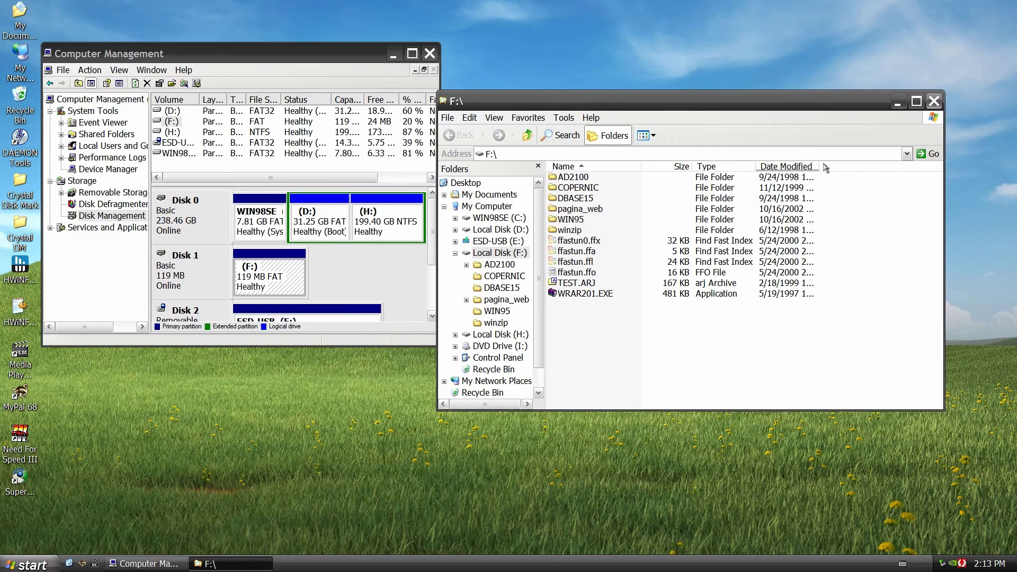
pyautogui.moveTo(820, 163); pyautogui.dragTo(877, 169)
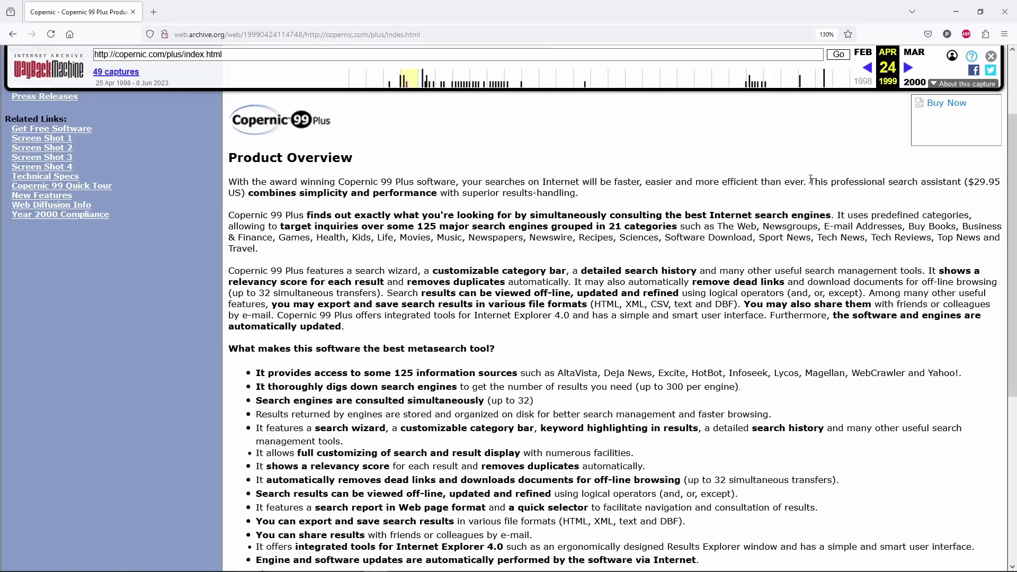
# - Select and clear the $29.95 price sentence, then scroll through the Copernic 99 Plus overview
pyautogui.moveTo(810, 181); pyautogui.dragTo(831, 211)
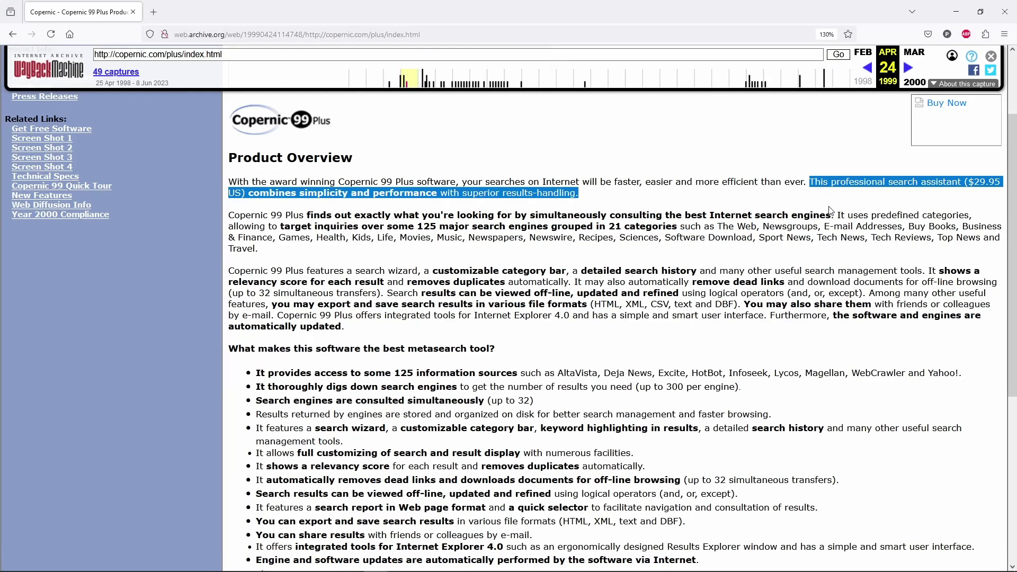
pyautogui.click(817, 187)
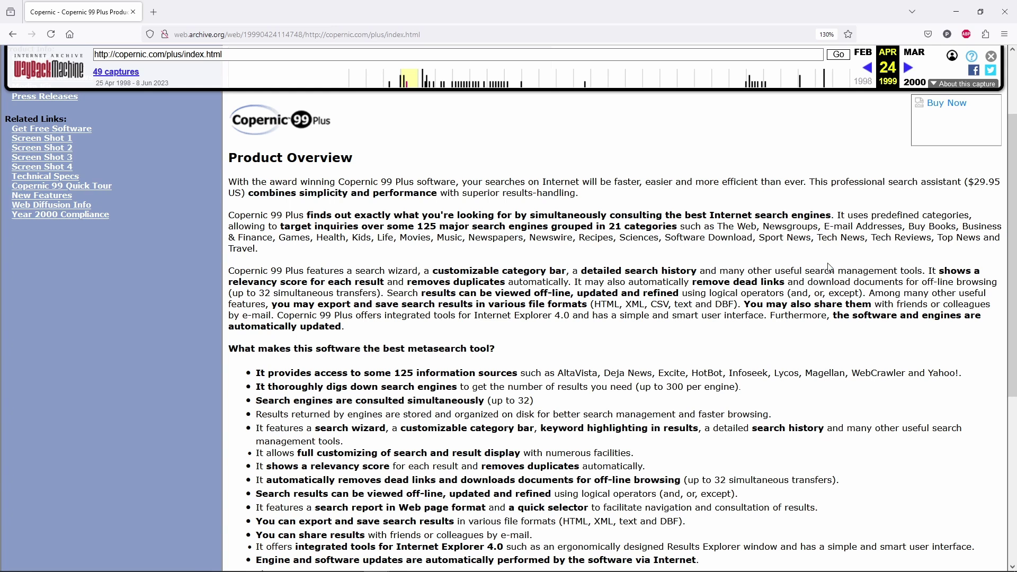
pyautogui.scroll(-5, 815, 309)
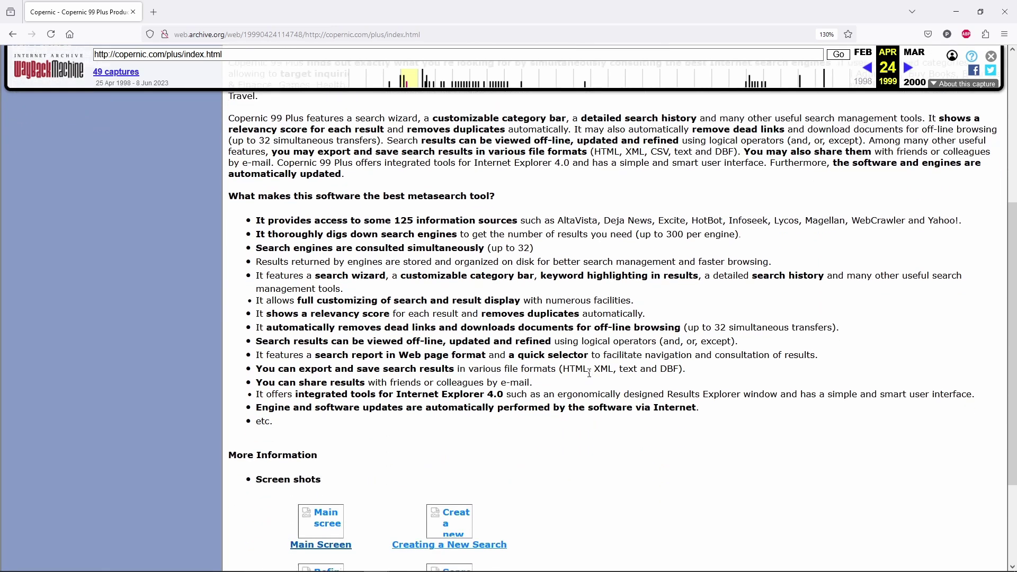
pyautogui.scroll(2, 589, 374)
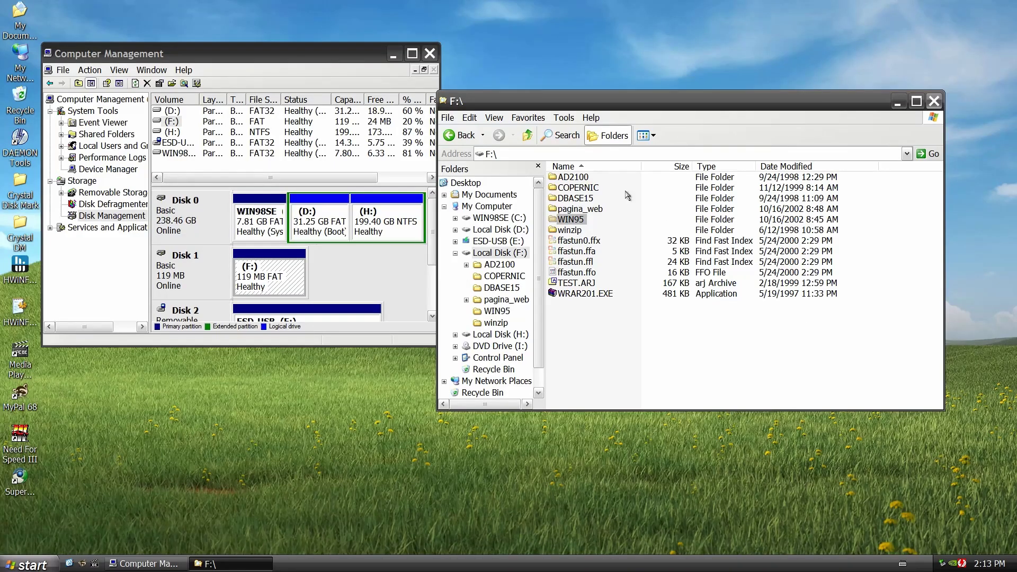
# - Open F:\COPERNIC, run FO-C99P.EXE, and continue past the Copernic 99 Plus Welcome screen
pyautogui.click(575, 178)
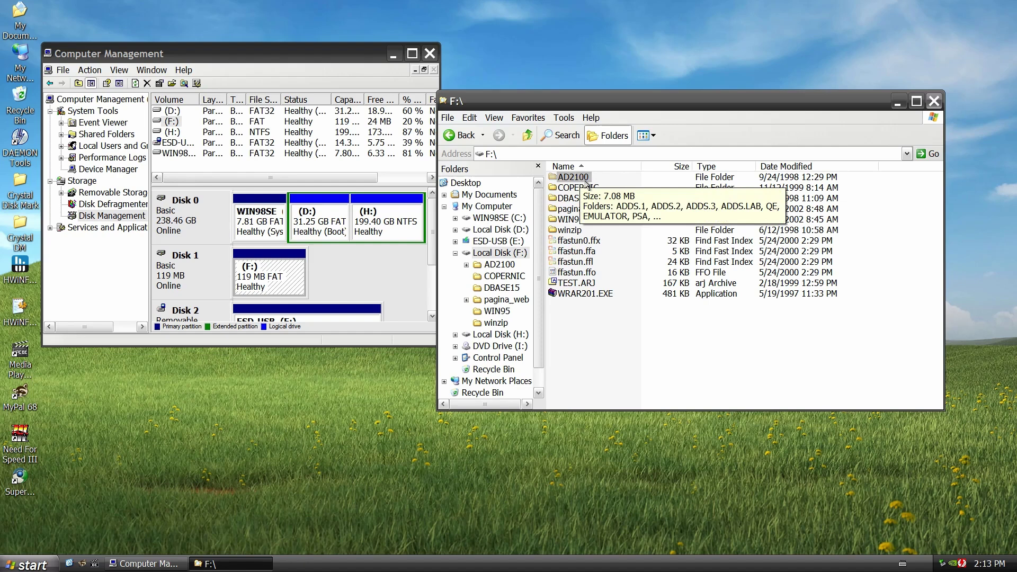
pyautogui.doubleClick(581, 187)
pyautogui.moveTo(666, 188)
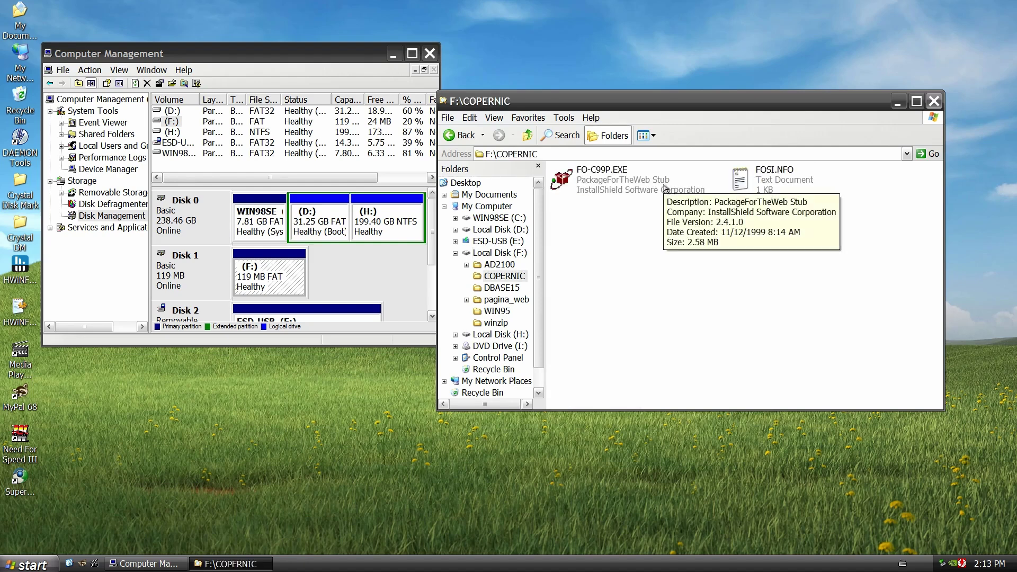
pyautogui.click(619, 181)
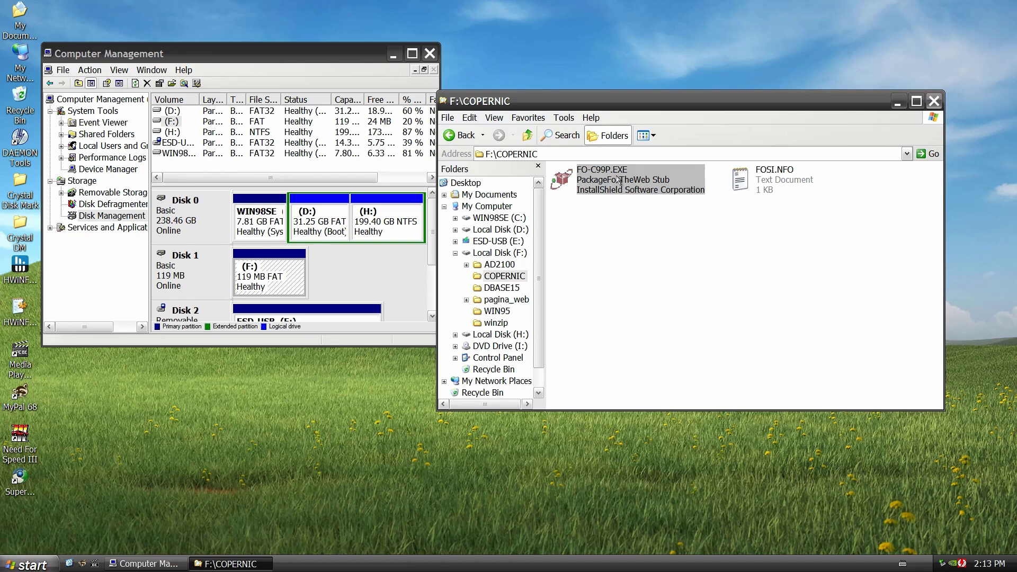
pyautogui.doubleClick(618, 180)
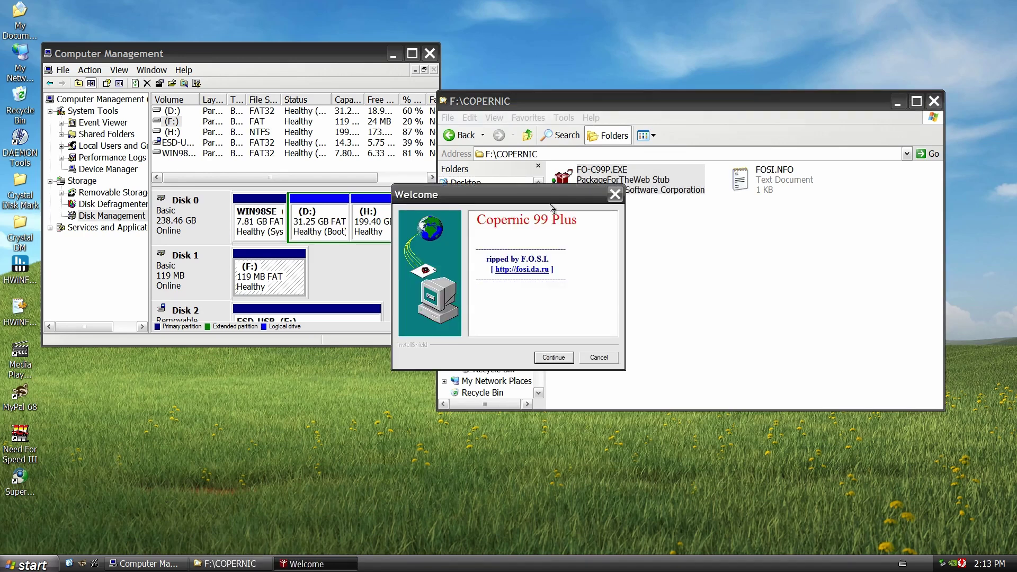
pyautogui.moveTo(549, 201); pyautogui.dragTo(570, 206)
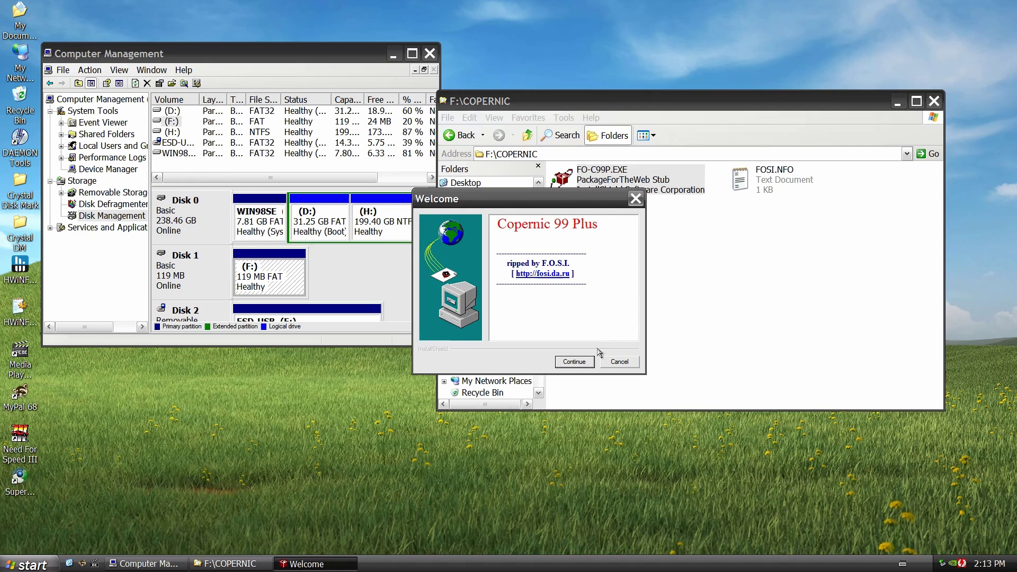
pyautogui.click(586, 363)
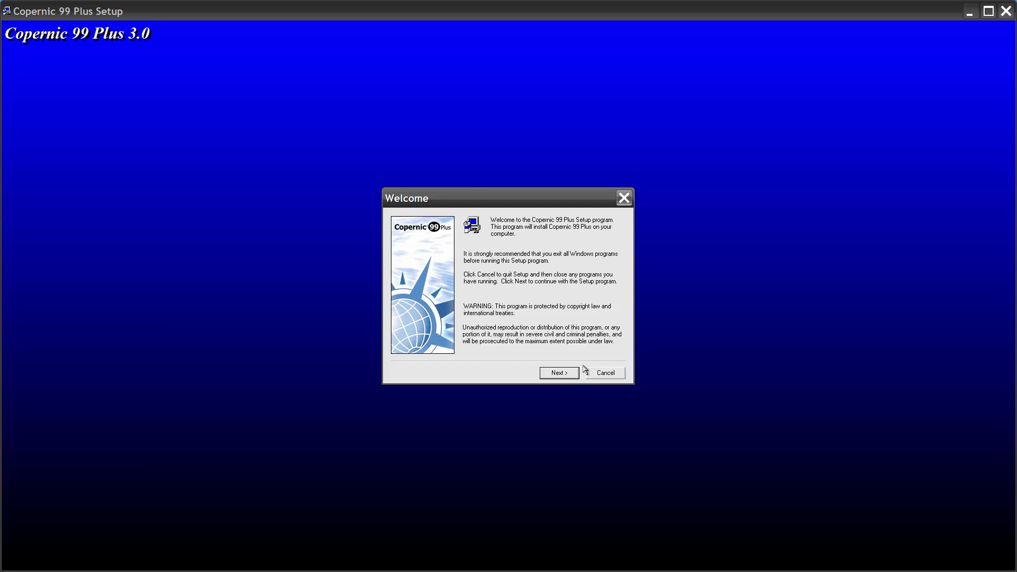
# - Finish installing Copernic 99 Plus, accepting the license and default destination
pyautogui.click(574, 374)
pyautogui.click(574, 373)
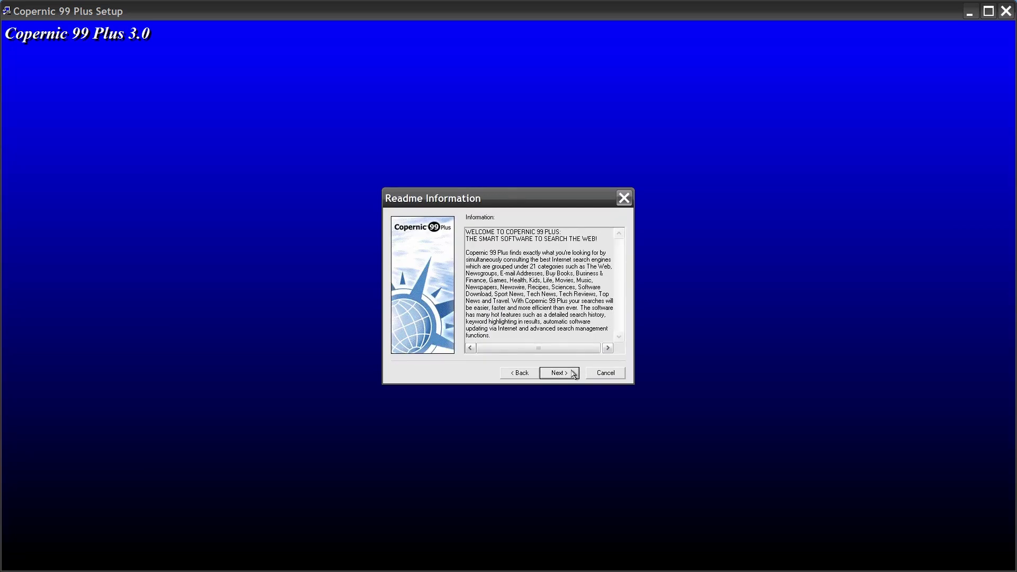
pyautogui.click(571, 373)
pyautogui.click(571, 373)
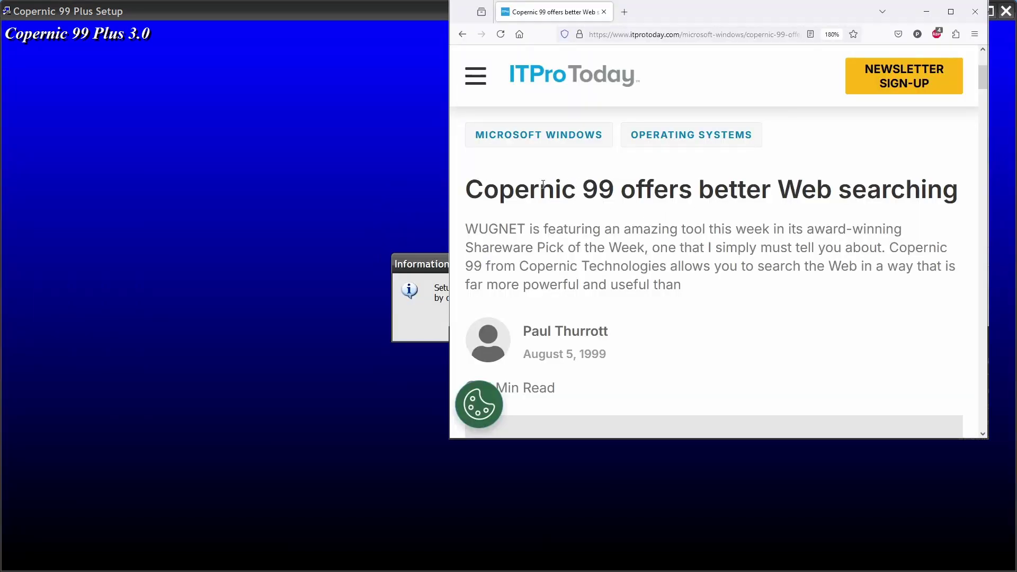
# - Bring up Network Connections showing Local Area Connection 3 connected
pyautogui.tripleClick(543, 183)
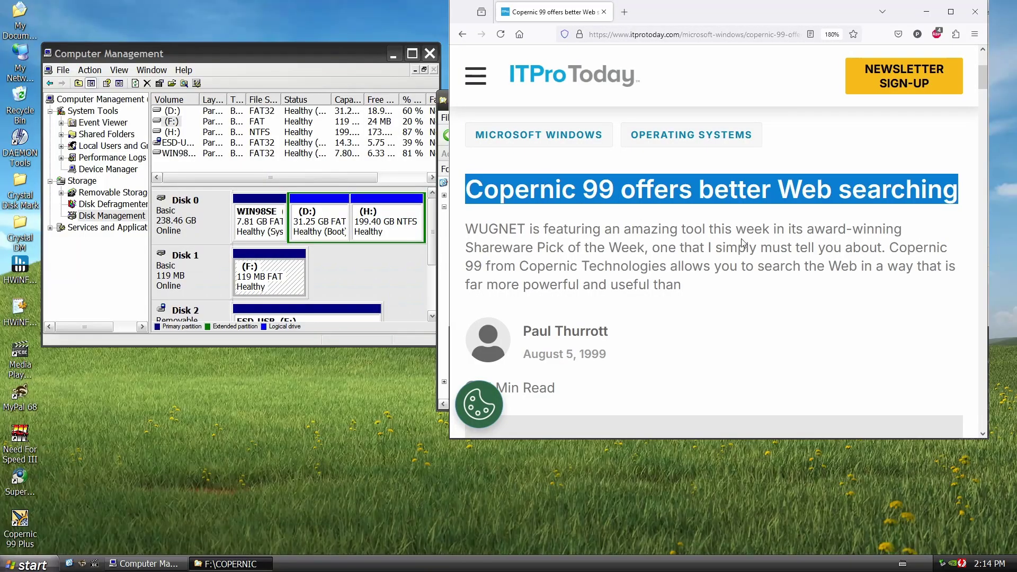
pyautogui.click(805, 229)
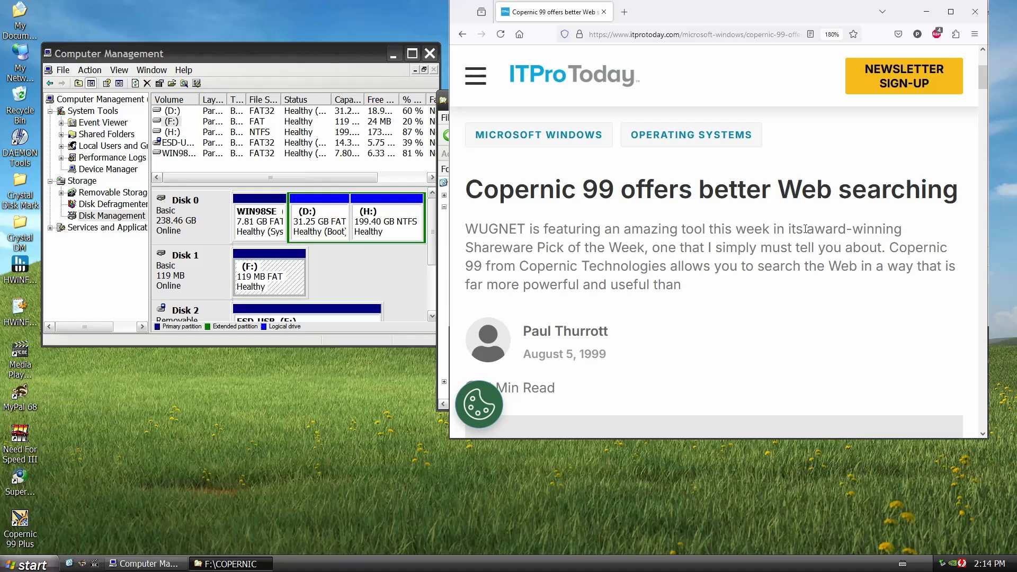
pyautogui.moveTo(327, 59); pyautogui.dragTo(435, 50)
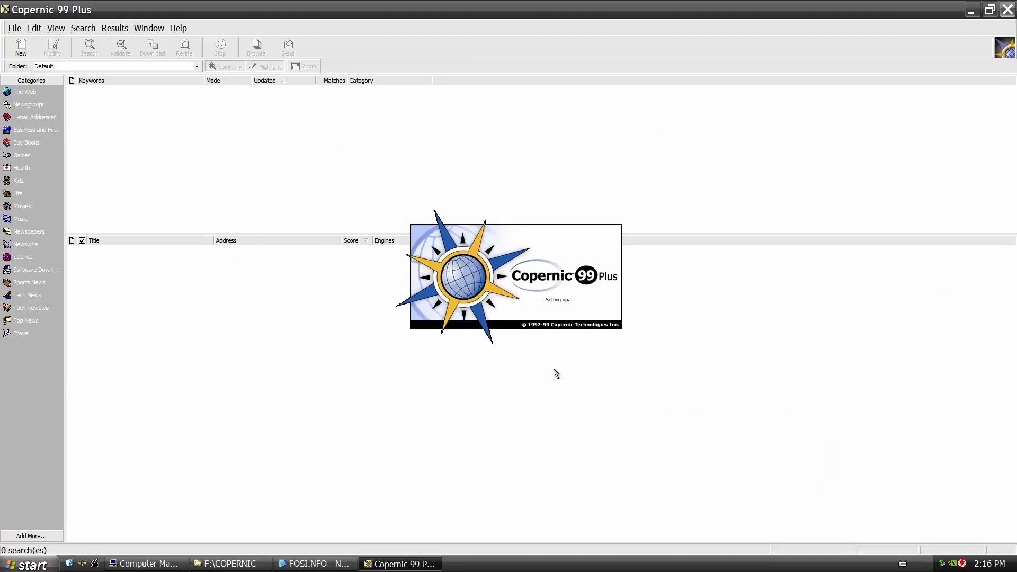
pyautogui.press('super')
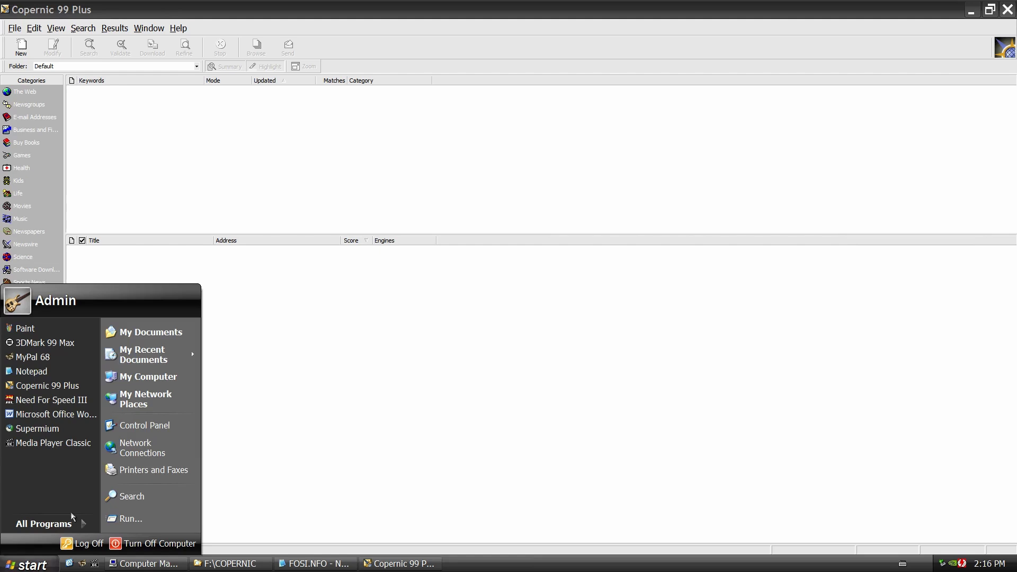
pyautogui.click(141, 448)
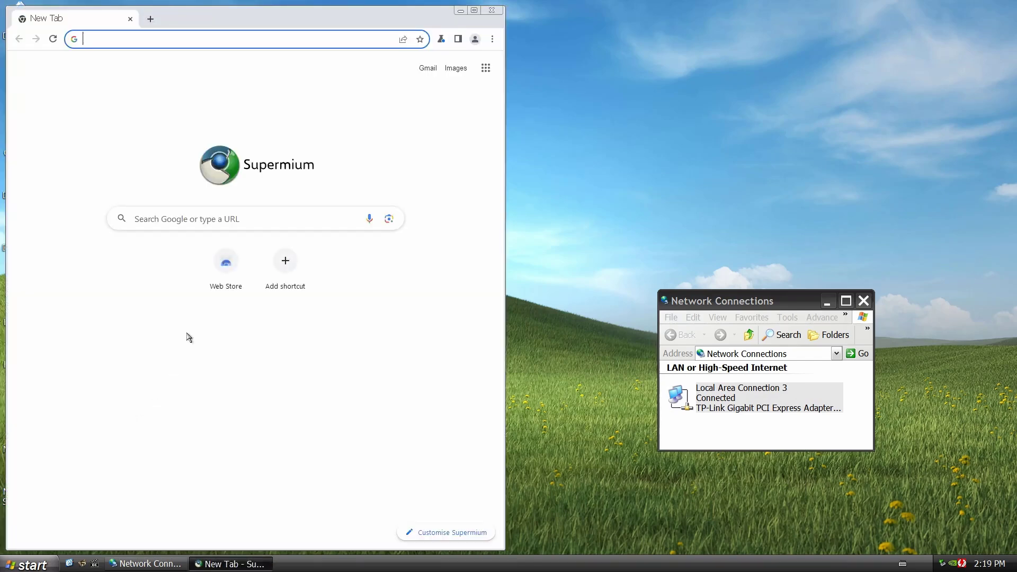
# - Search Google for 'youtube' from the Supermium address bar, then close the browser
pyautogui.write('youtube')
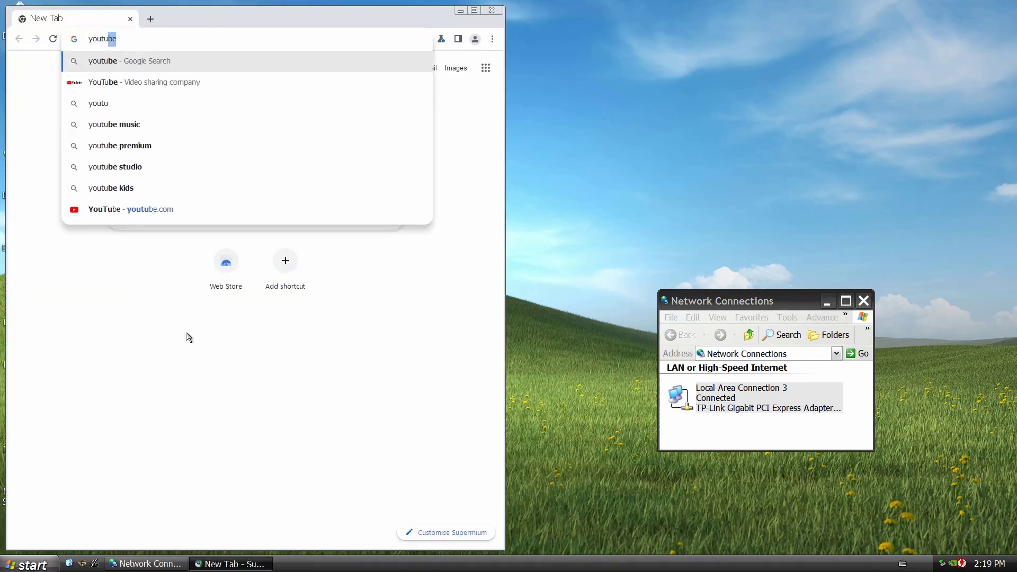
pyautogui.press('Return')
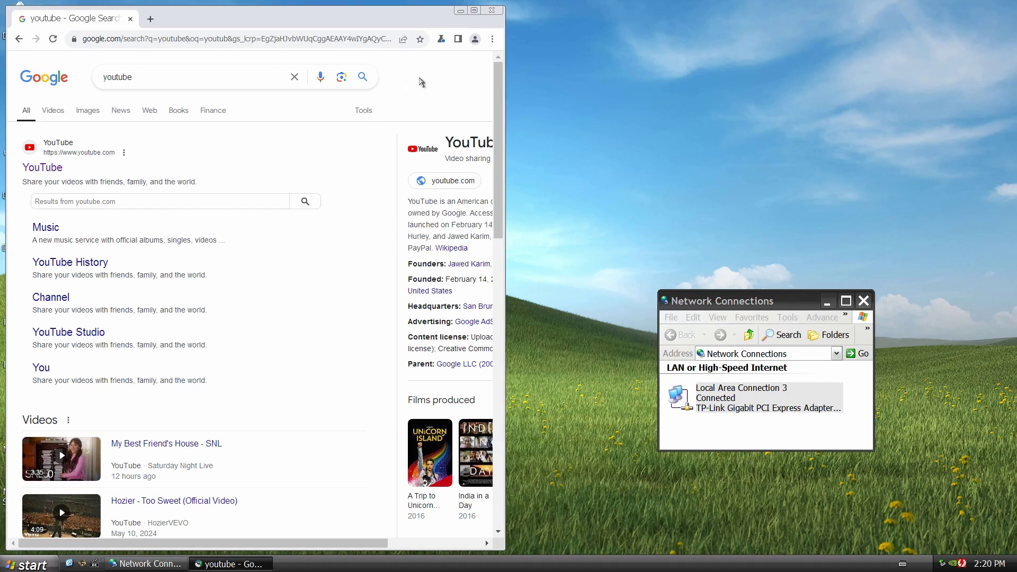
pyautogui.click(492, 11)
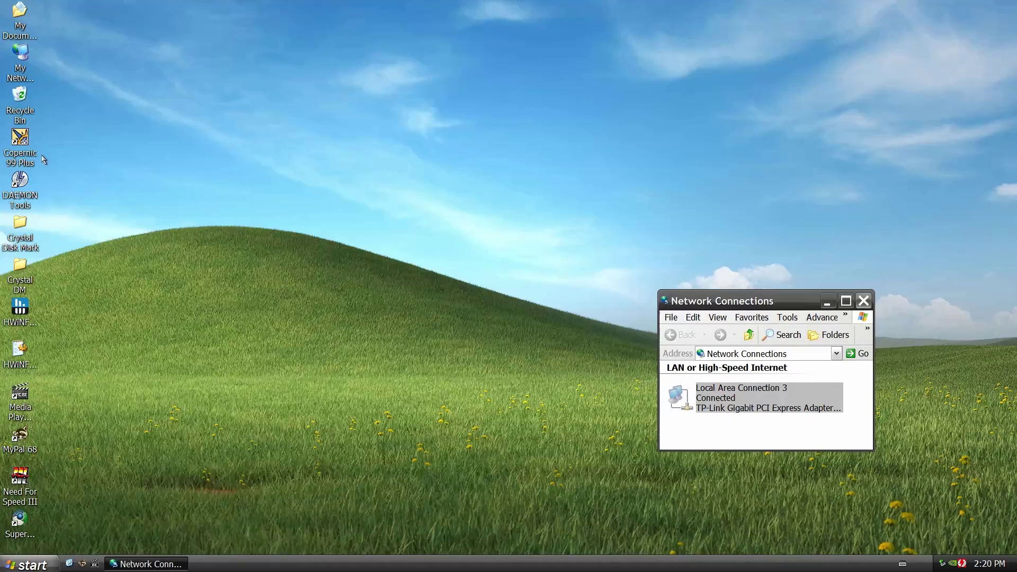
# - Launch Copernic 99 Plus and search The Web for 'windows 98', getting 10 EuroSeek results
pyautogui.doubleClick(33, 150)
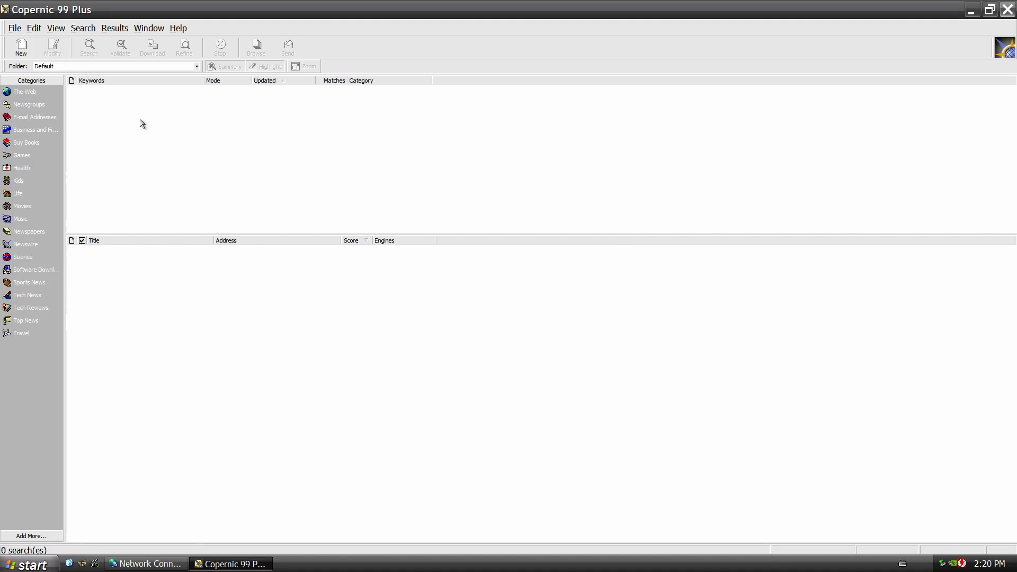
pyautogui.click(37, 94)
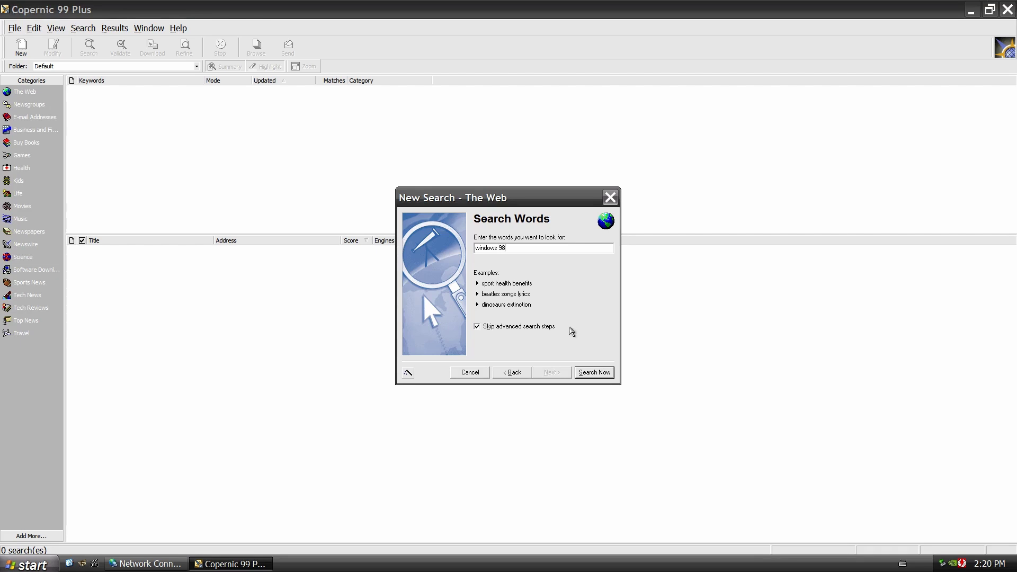
pyautogui.click(595, 372)
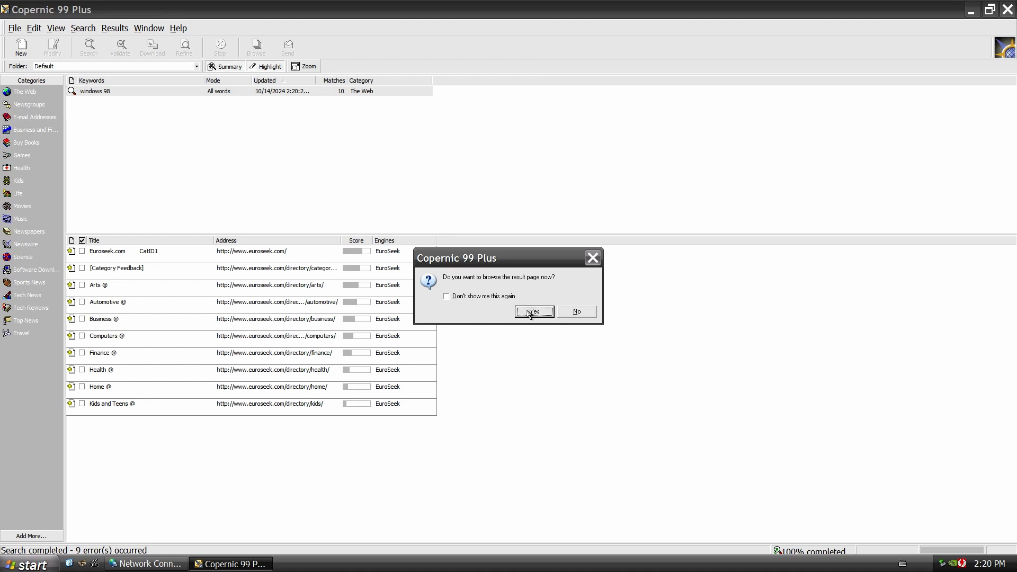
# - Browse the windows 98 results, follow the Computers @ link, then request more search engines
pyautogui.click(530, 314)
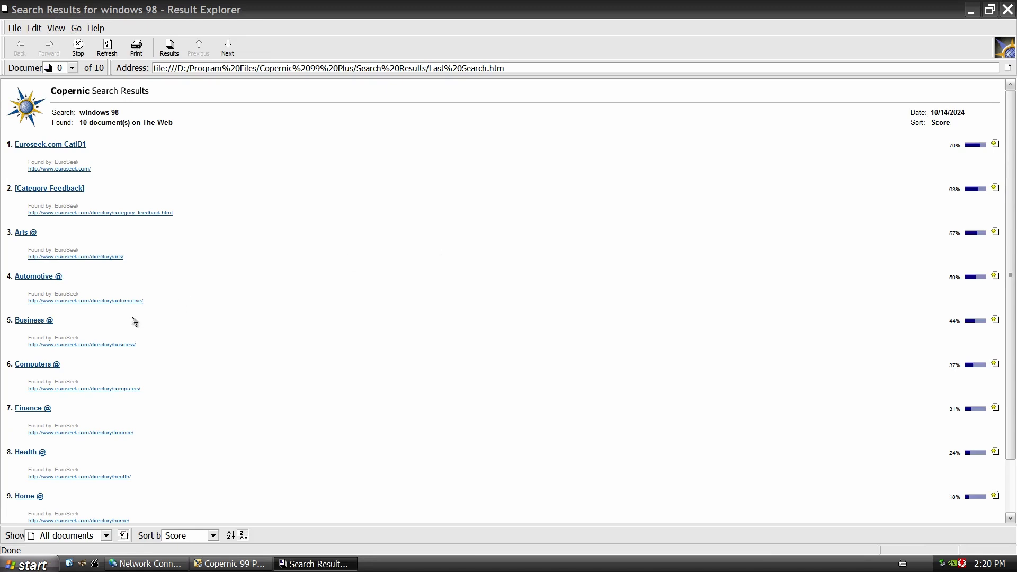
pyautogui.click(30, 370)
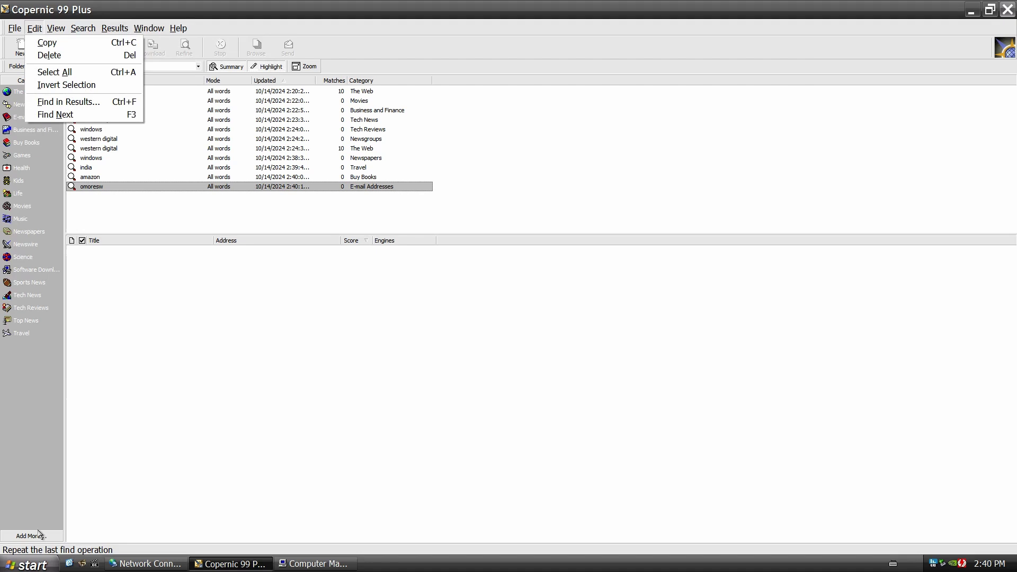
pyautogui.click(32, 535)
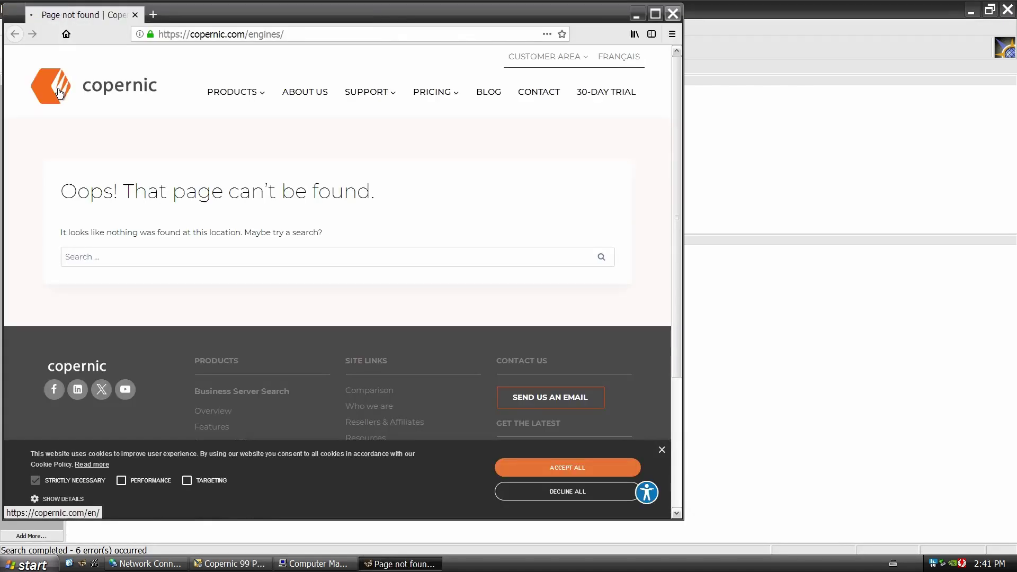
# - Open Copernic's Desktop Search page in MyPal 68 and scroll to New Extensions and Benefits
pyautogui.click(59, 94)
pyautogui.moveTo(279, 12); pyautogui.dragTo(351, 28)
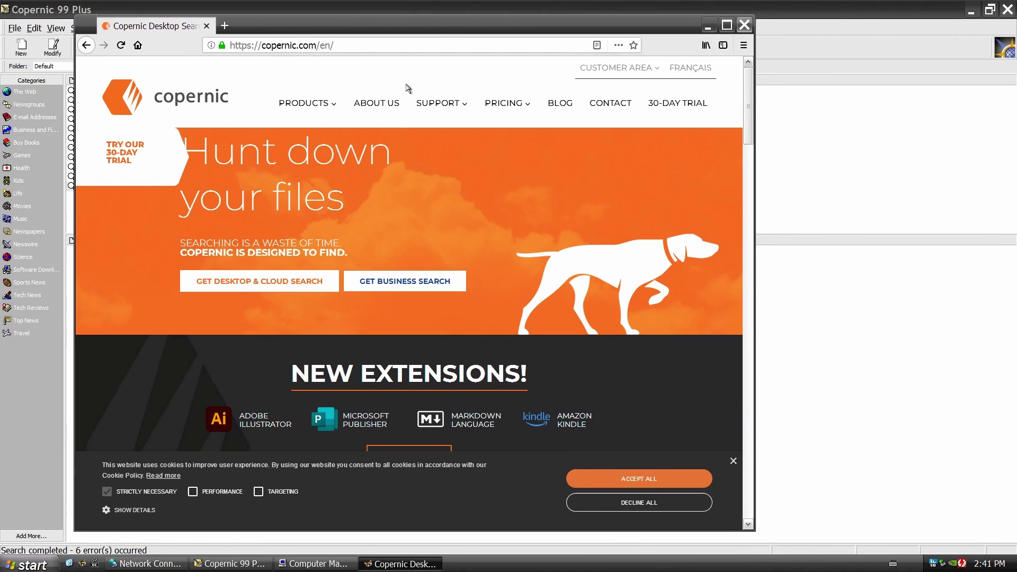
pyautogui.moveTo(333, 104)
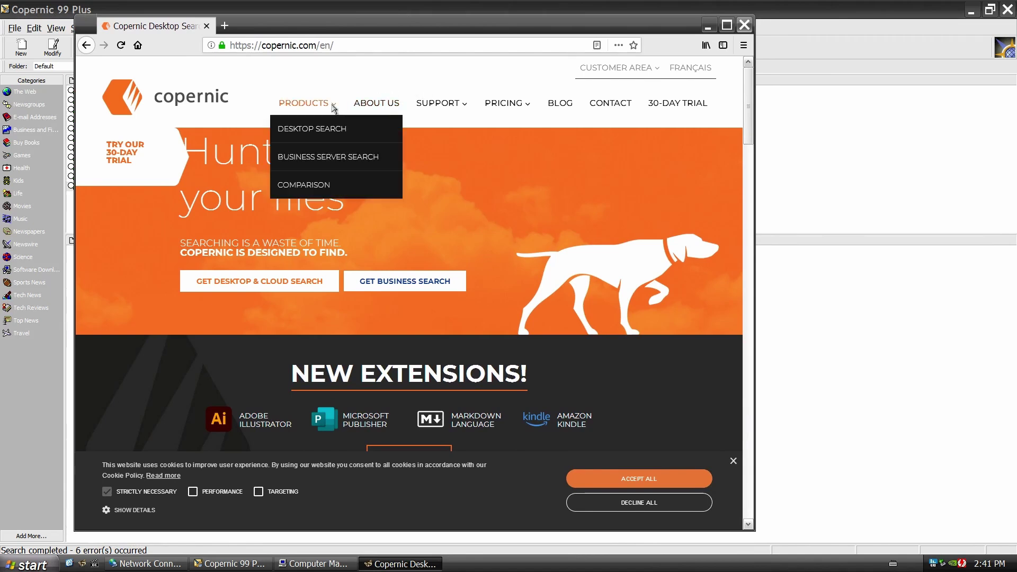
pyautogui.click(324, 130)
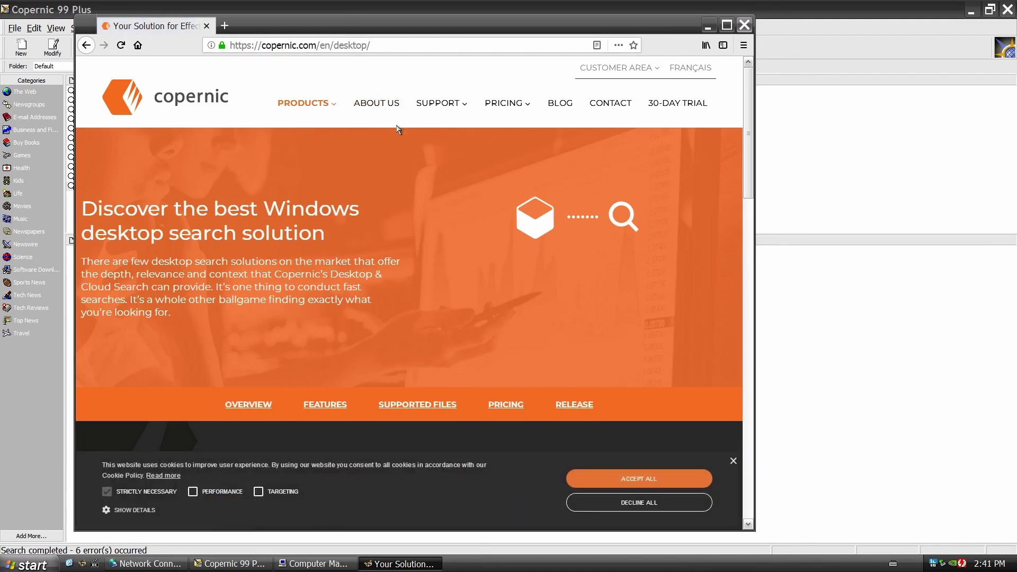
pyautogui.scroll(-5, 379, 167)
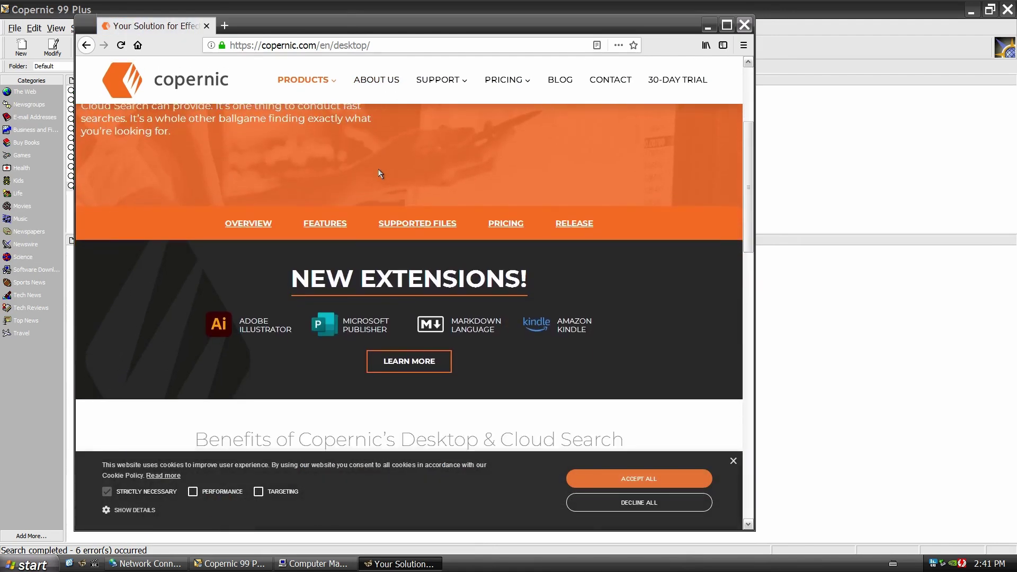
pyautogui.scroll(-5, 379, 174)
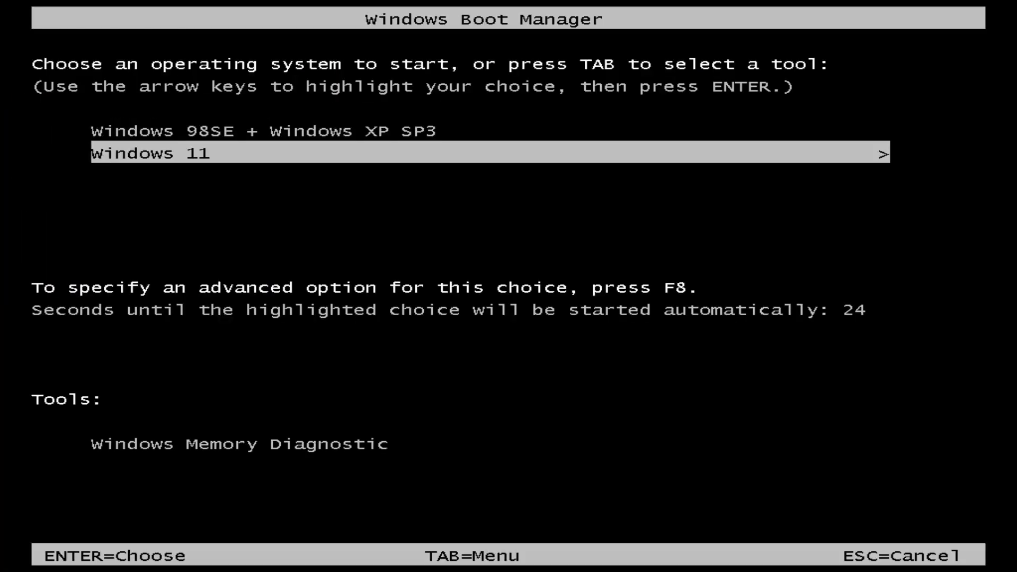
# - Boot Windows 98 Second Edition from the boot menu and advance the new hardware wizard
pyautogui.press('Up')
pyautogui.press('Return')
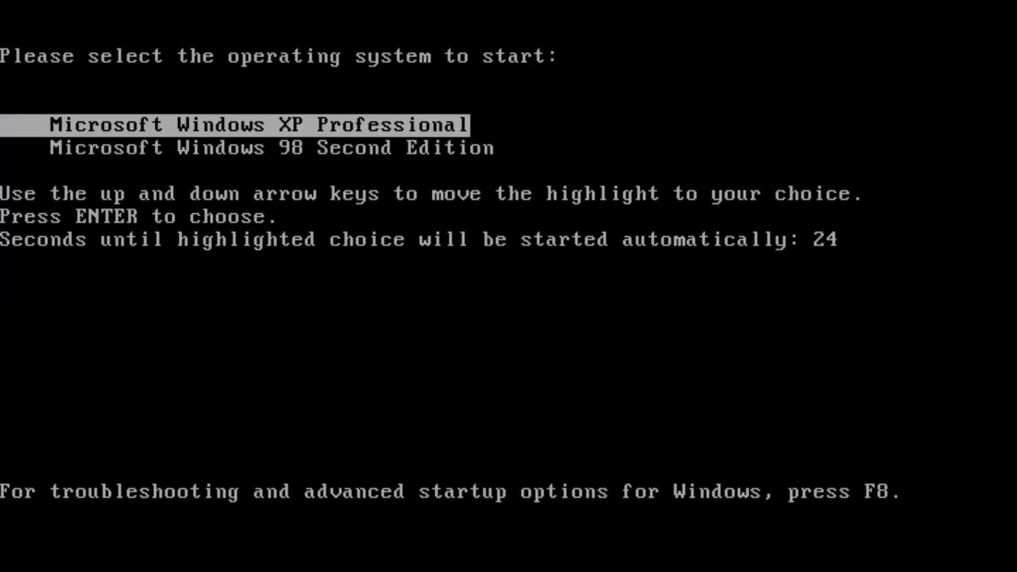
pyautogui.press('Down')
pyautogui.press('Return')
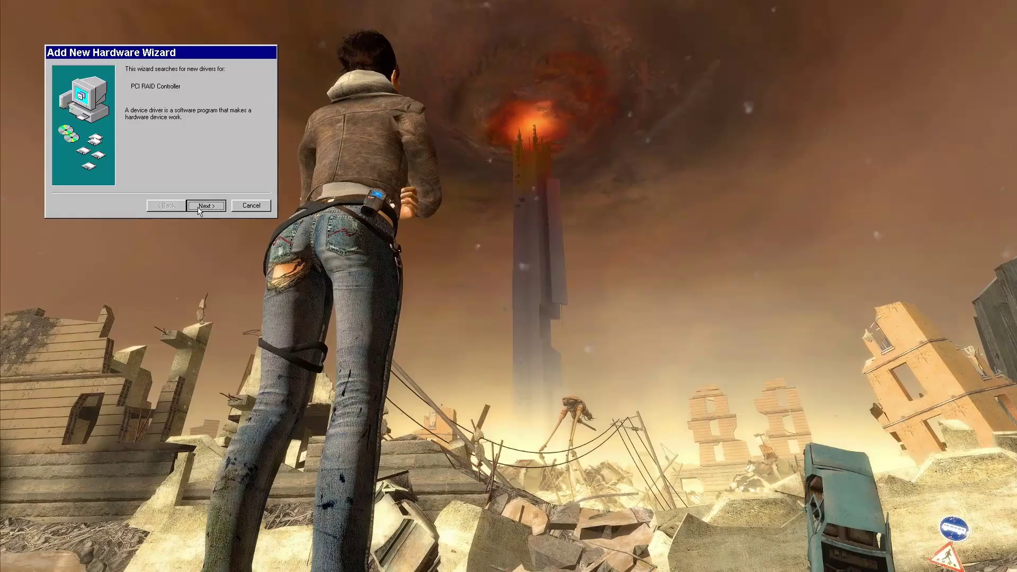
pyautogui.click(204, 206)
pyautogui.click(200, 207)
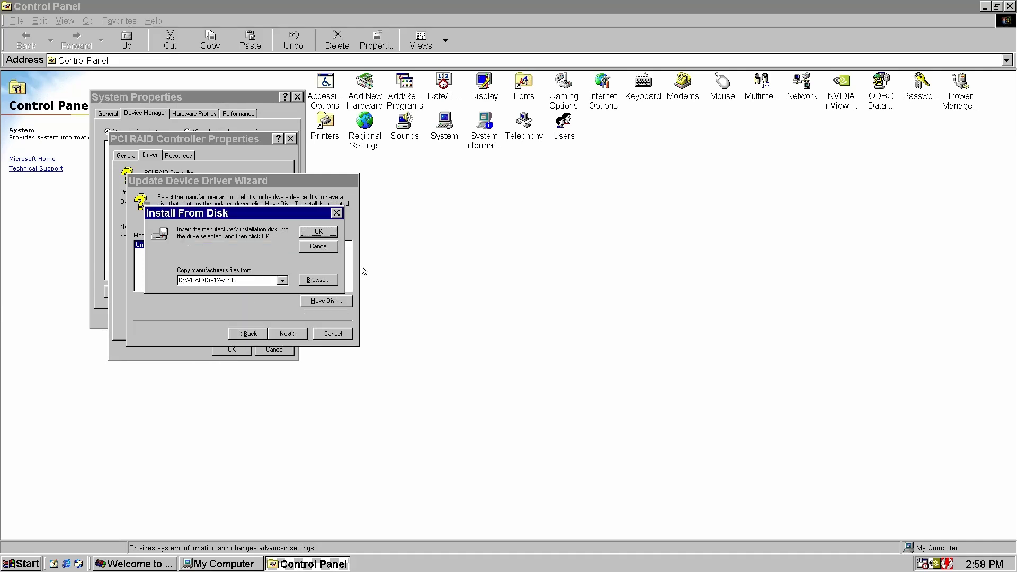
# - Install the VIA RAID Controller - 3249 driver from the driver disk location
pyautogui.click(314, 231)
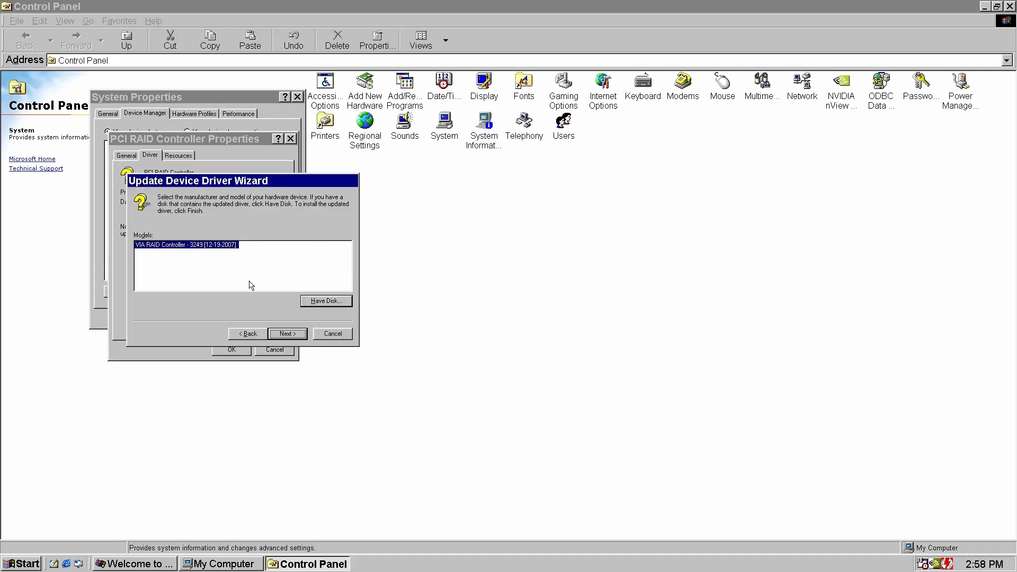
pyautogui.click(285, 334)
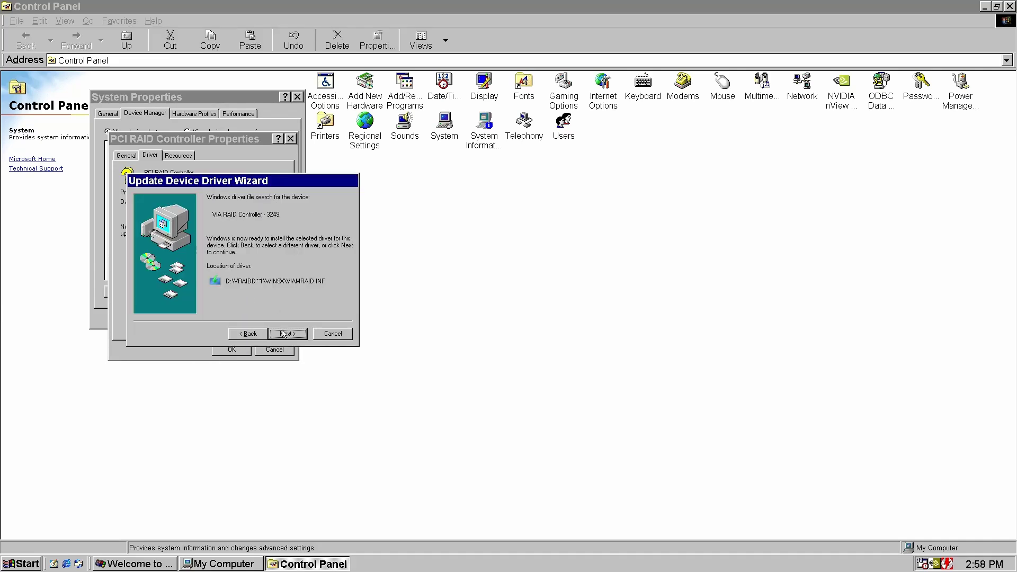
pyautogui.click(285, 335)
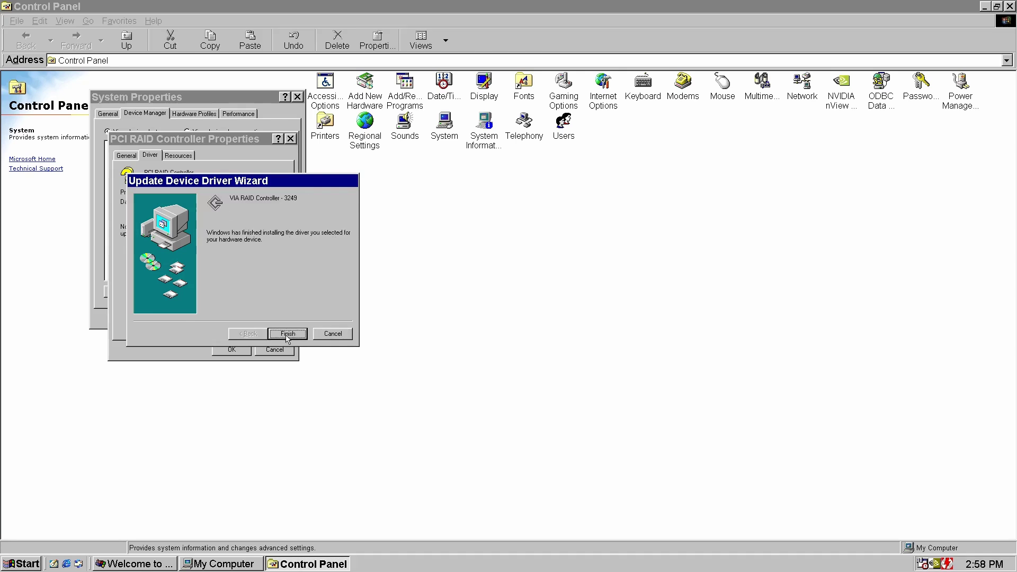
pyautogui.click(287, 335)
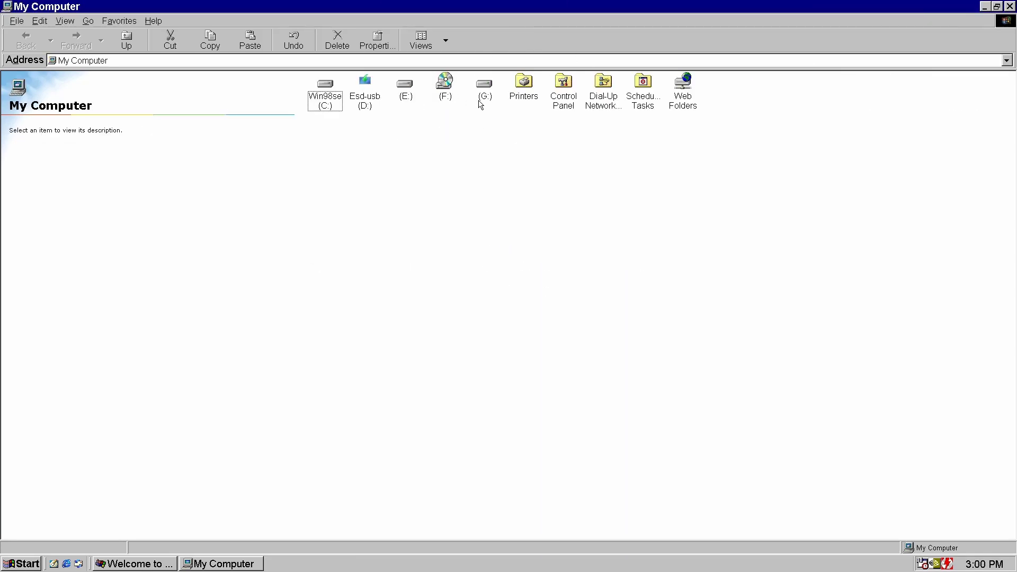
# - Check drive G:'s properties: 118 MB FAT disk with 23.8 MB free
pyautogui.rightClick(482, 88)
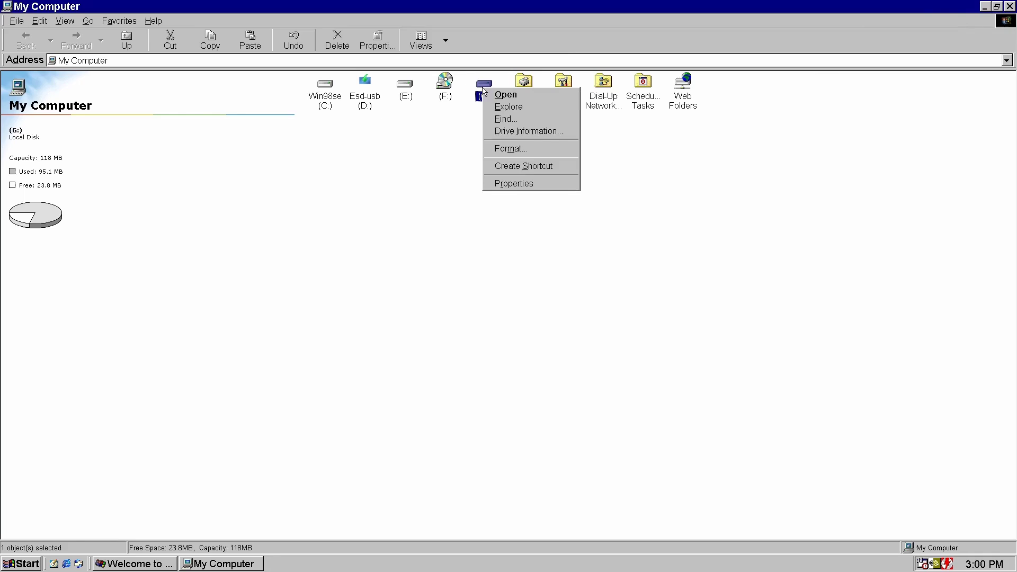
pyautogui.click(531, 186)
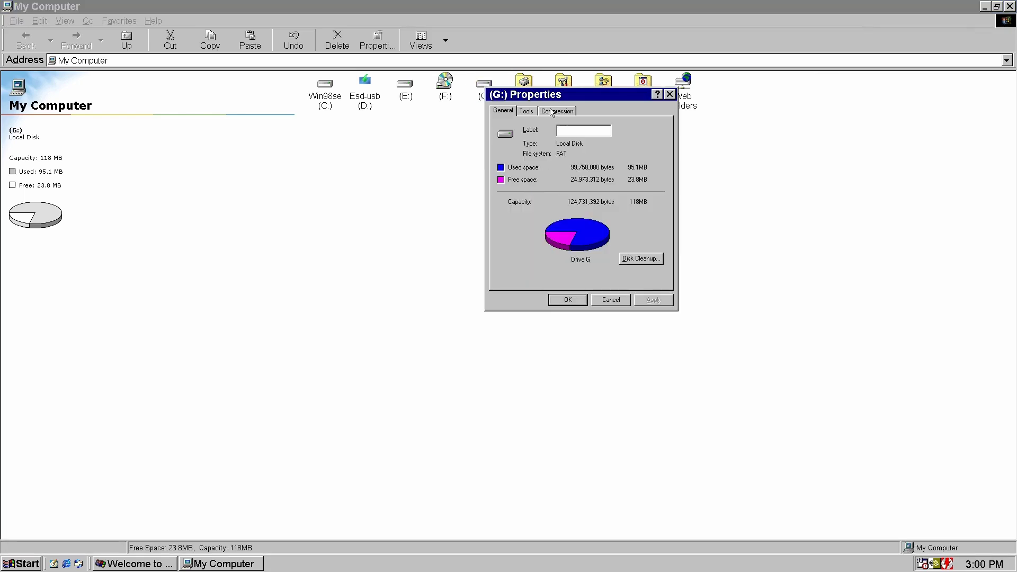
pyautogui.click(670, 95)
# - Show Sandra's Drives Information for Hard Disk (G:): WDC device, 119MB, FAT file system
pyautogui.hotkey('alt', 'F4')
pyautogui.doubleClick(103, 183)
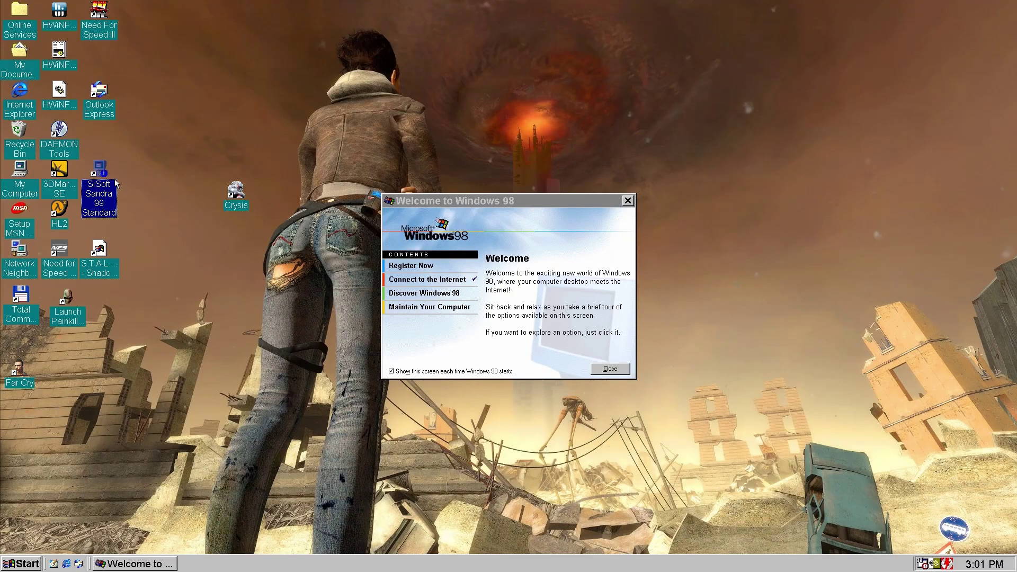
pyautogui.doubleClick(518, 193)
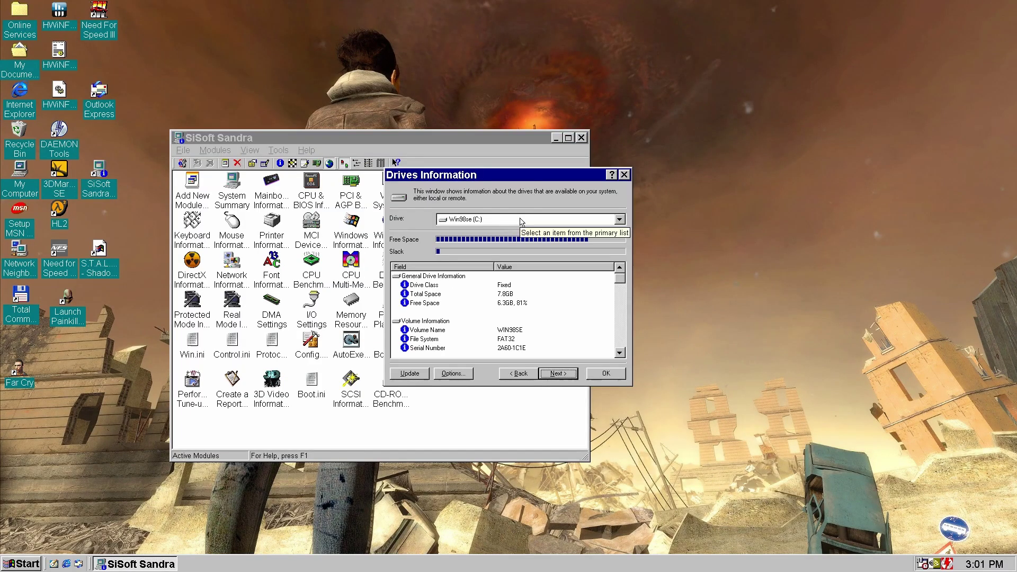
pyautogui.click(521, 220)
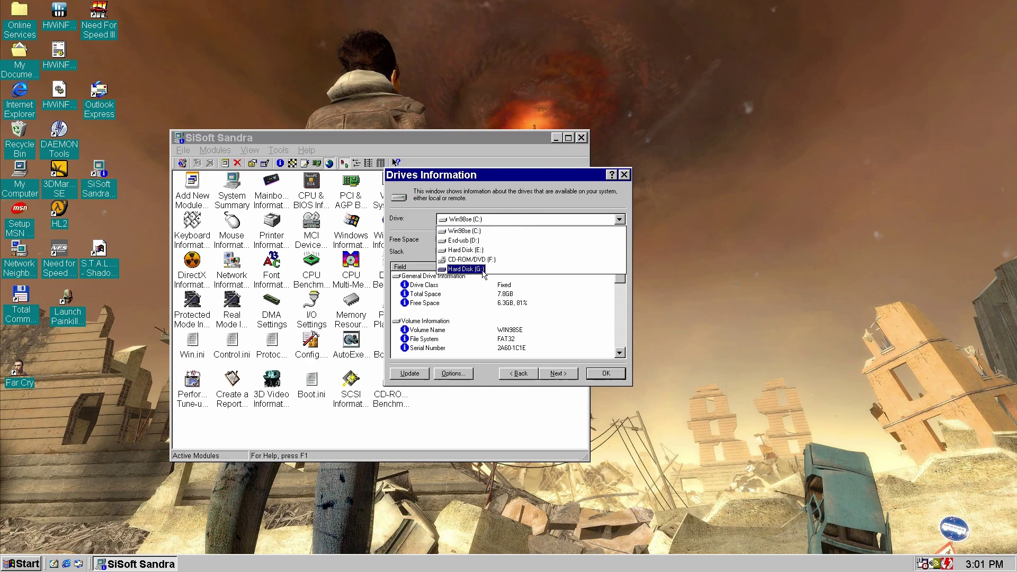
pyautogui.click(466, 269)
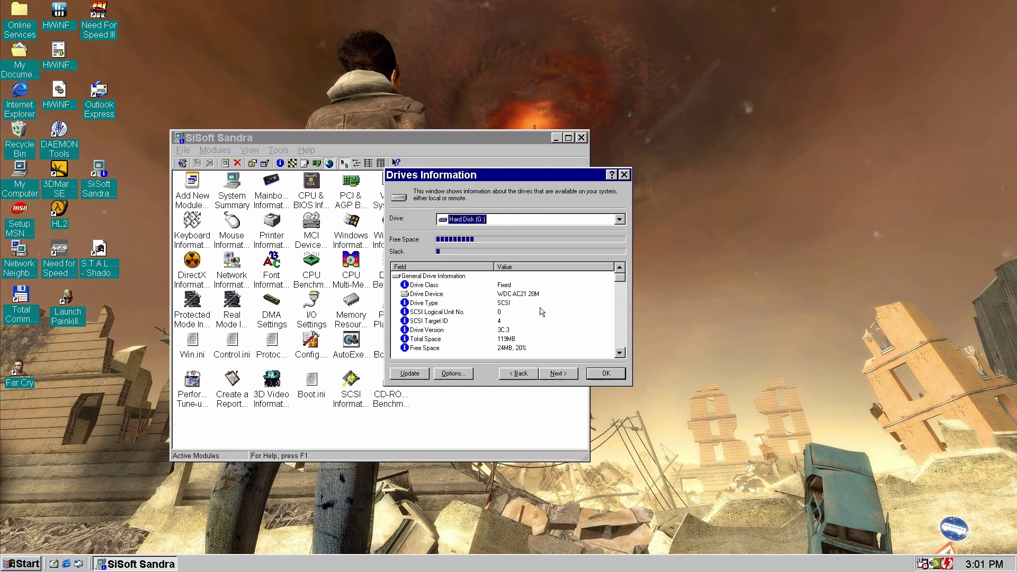
pyautogui.click(446, 294)
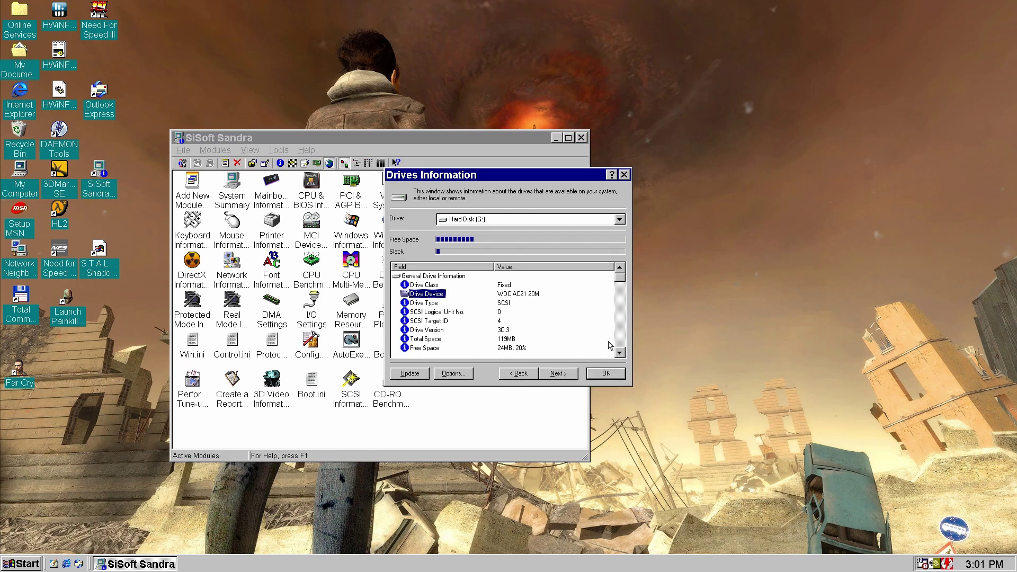
pyautogui.click(619, 354)
pyautogui.click(620, 355)
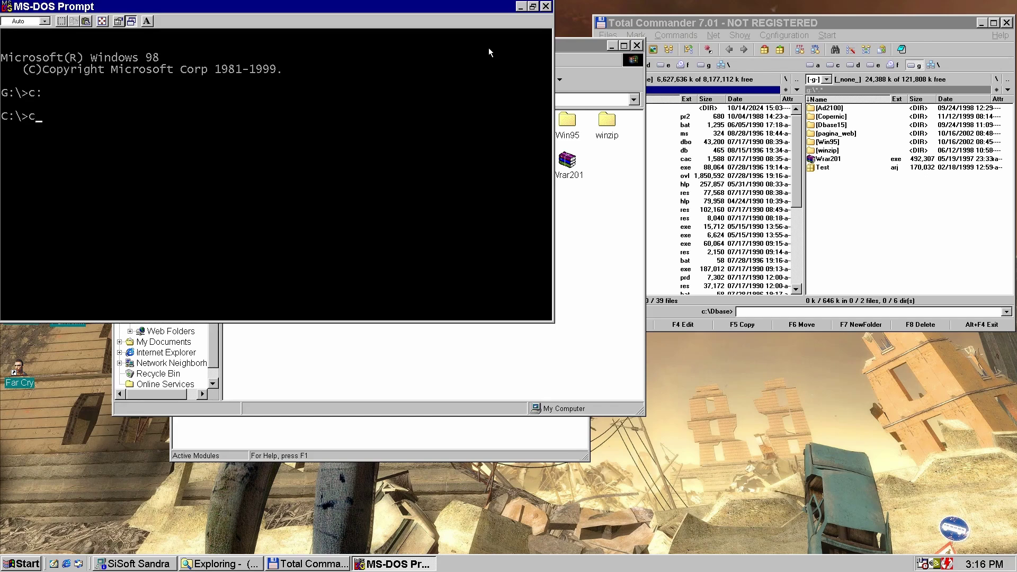
# - Change into the Dbase folder and search it for dbf files in the file manager
pyautogui.press('Return')
pyautogui.press('Return')
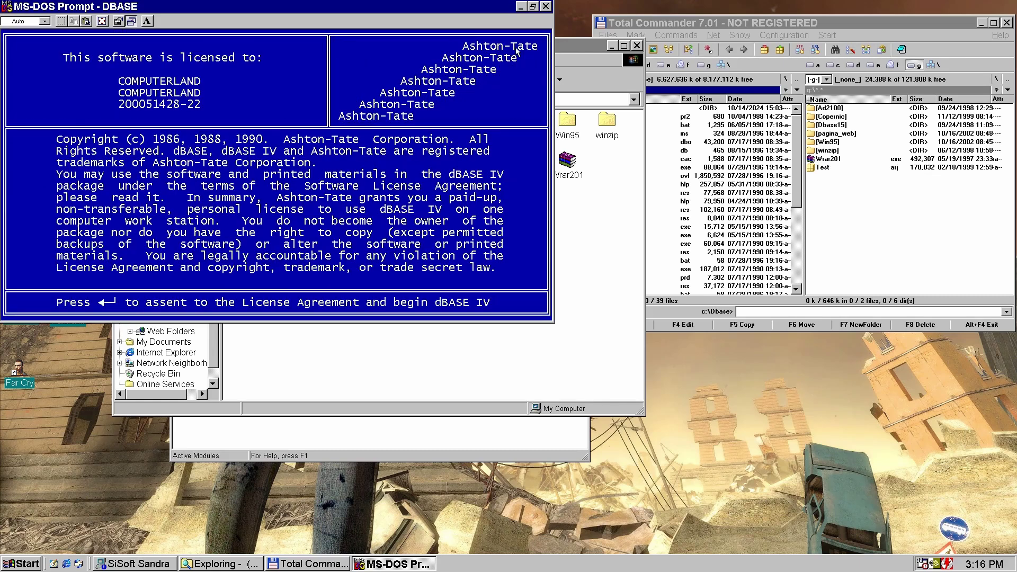
pyautogui.click(841, 135)
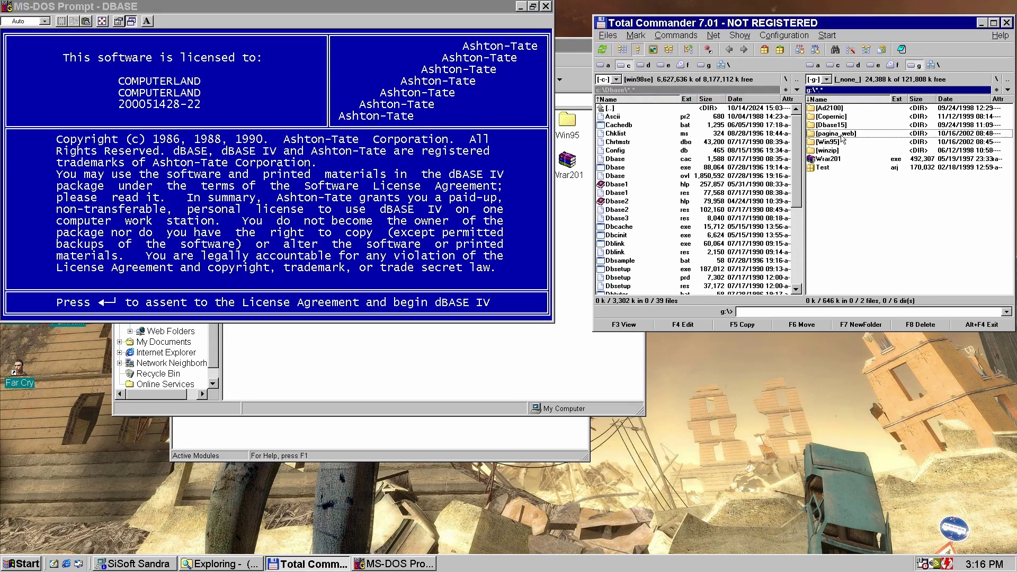
pyautogui.click(707, 142)
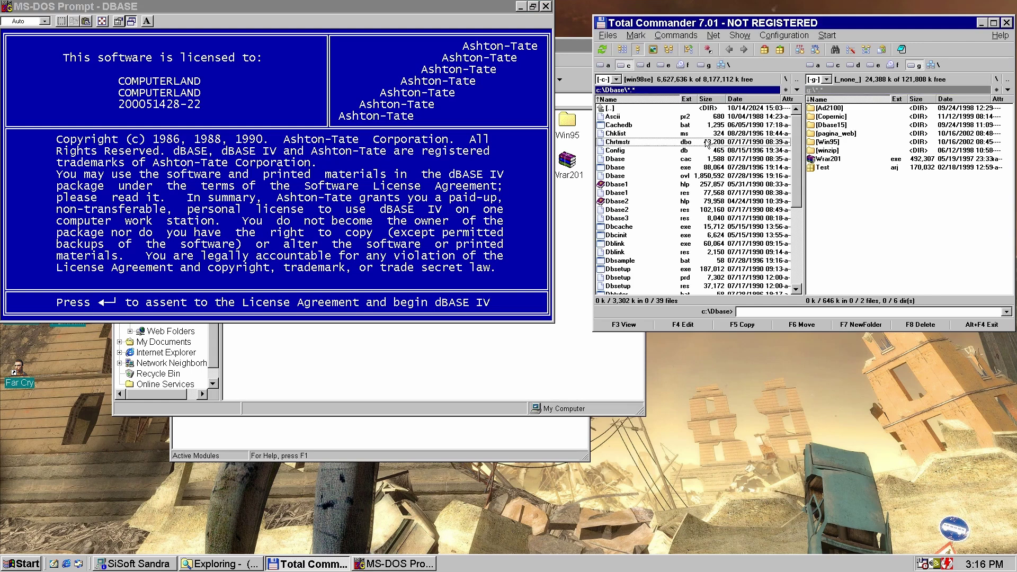
pyautogui.hotkey('alt', 'F7')
pyautogui.press('Return')
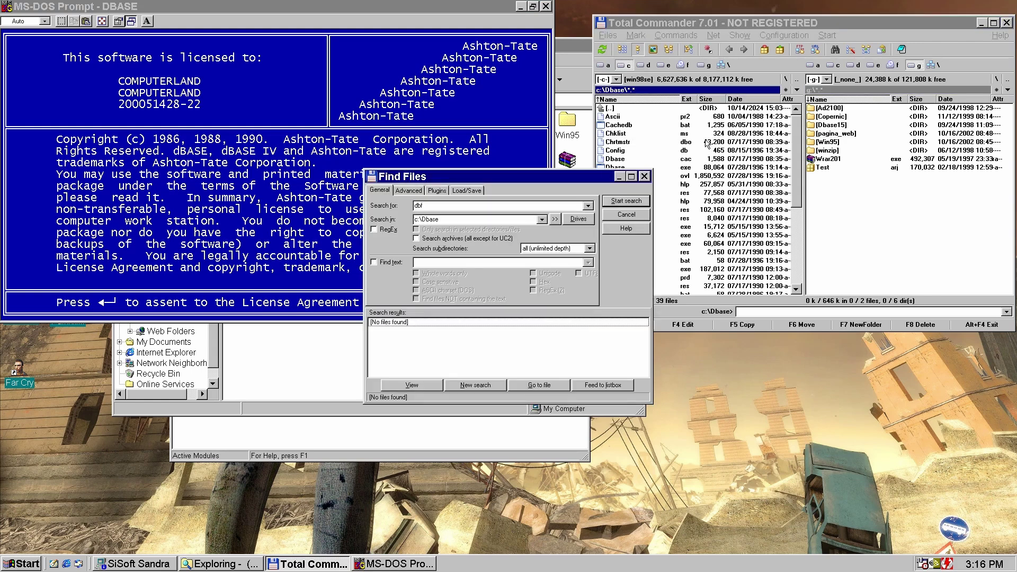
pyautogui.click(644, 176)
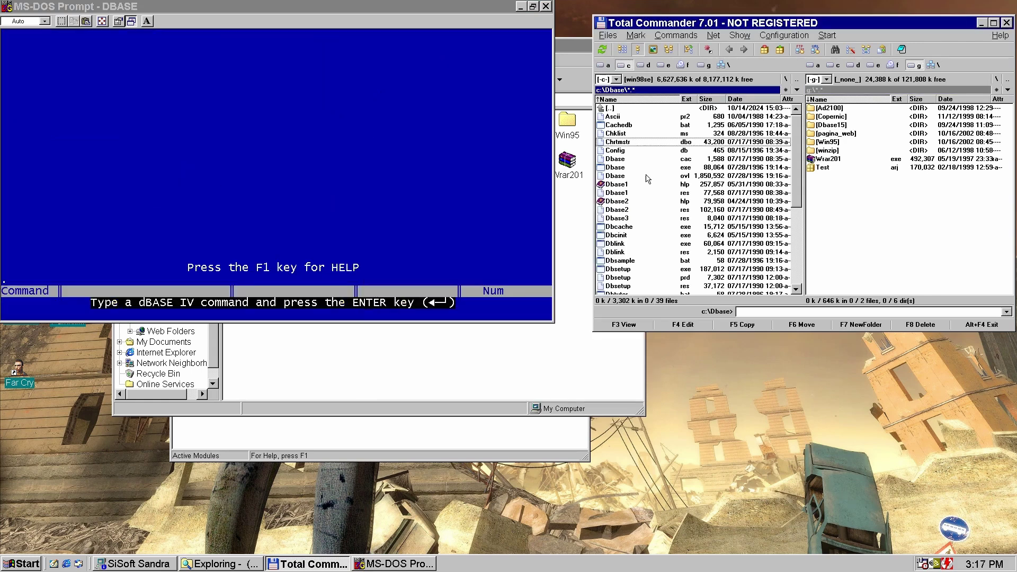
# - Run browse on report in dBASE IV and dismiss the missing report.dbf error
pyautogui.write('brow')
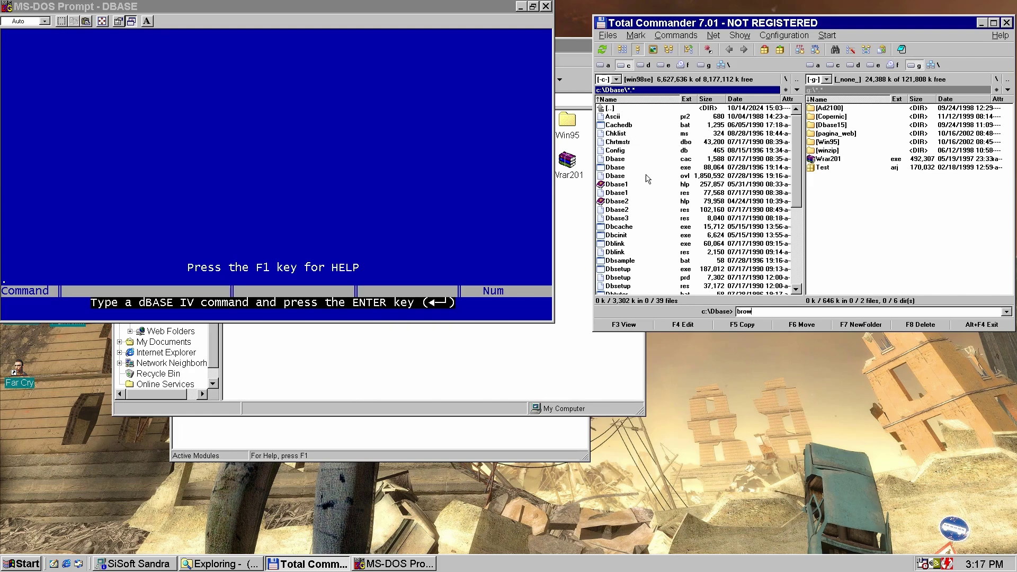
pyautogui.click(250, 183)
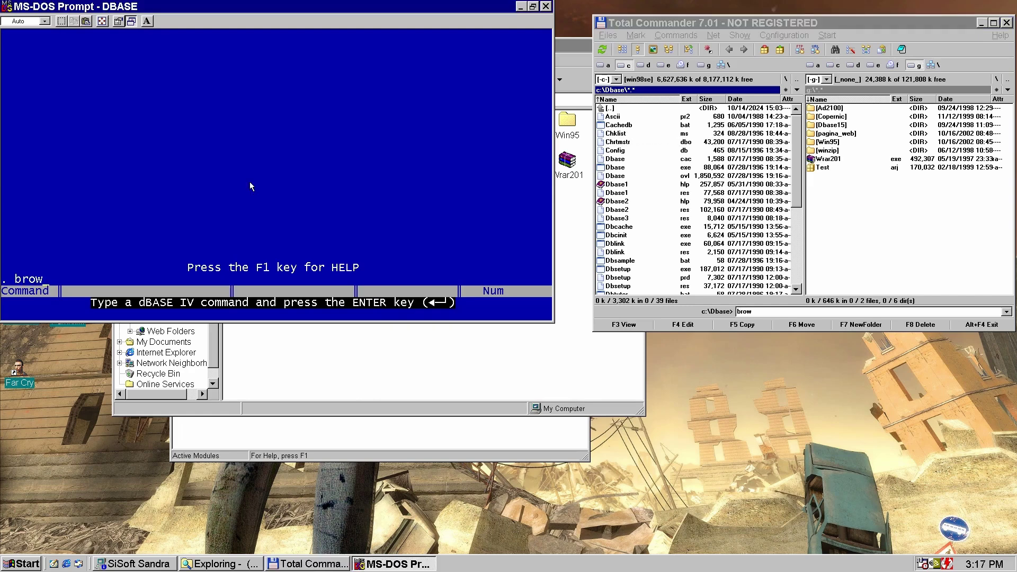
pyautogui.write('browse')
pyautogui.press('Return')
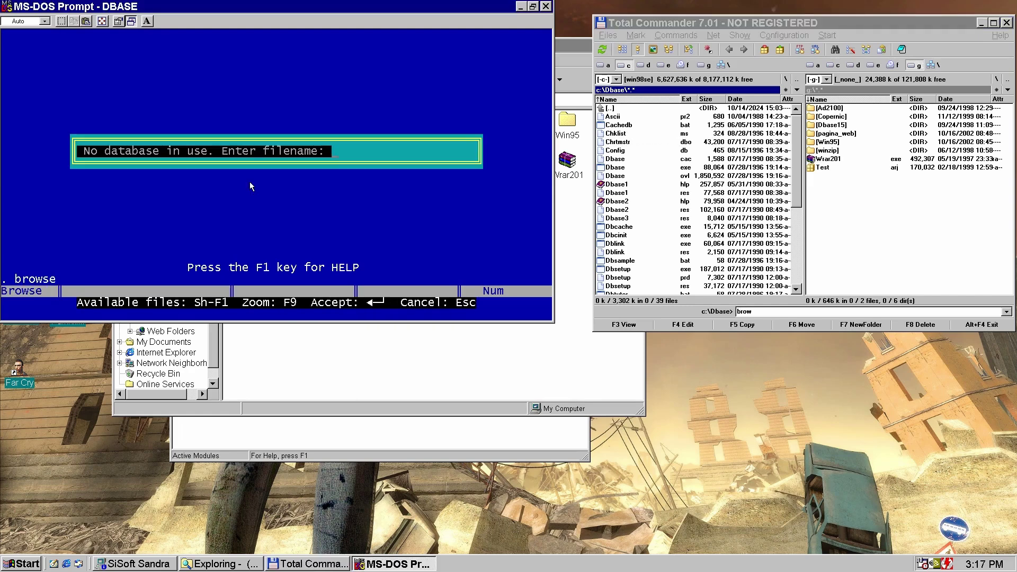
pyautogui.write('report.')
pyautogui.press('Return')
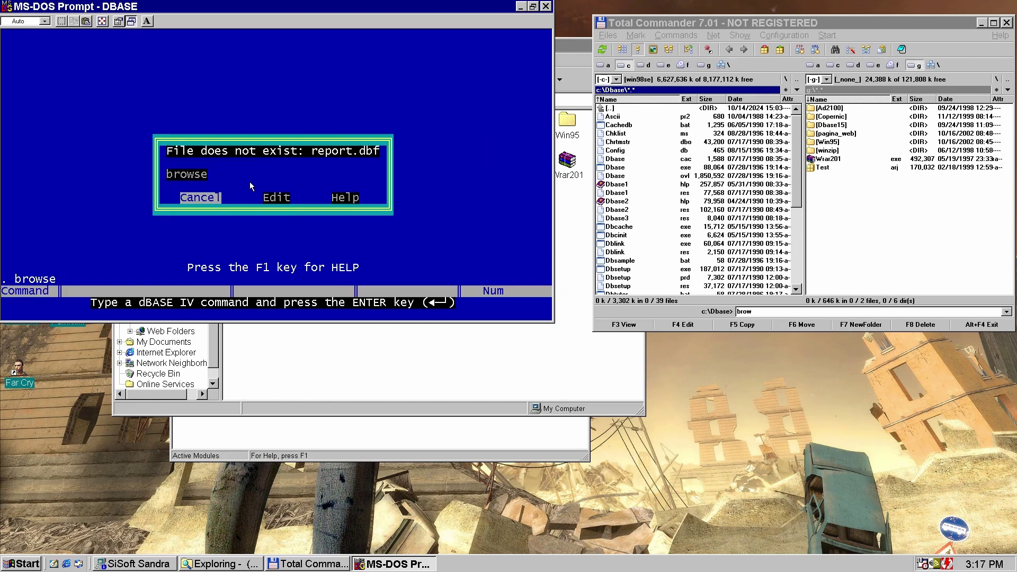
pyautogui.press('Return')
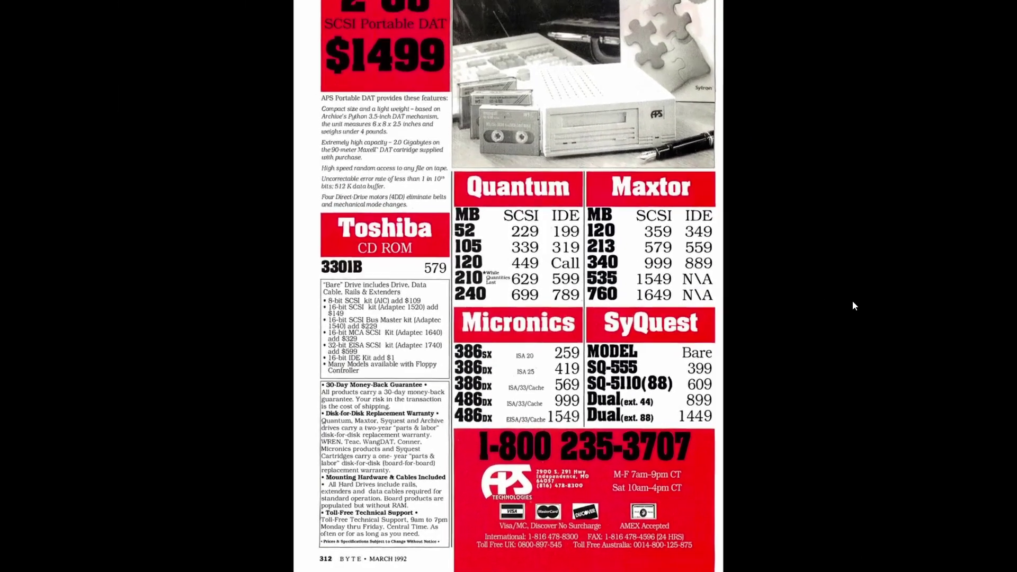
# - Zoom in on the APS advert's drive price tables, e.g. Quantum 240 MB at $699 SCSI
pyautogui.click(853, 301)
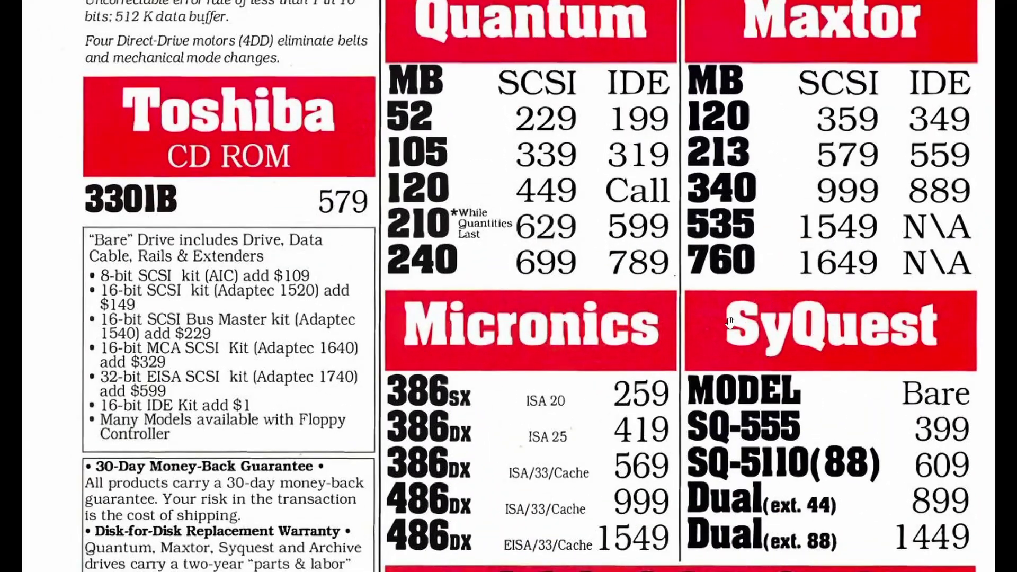